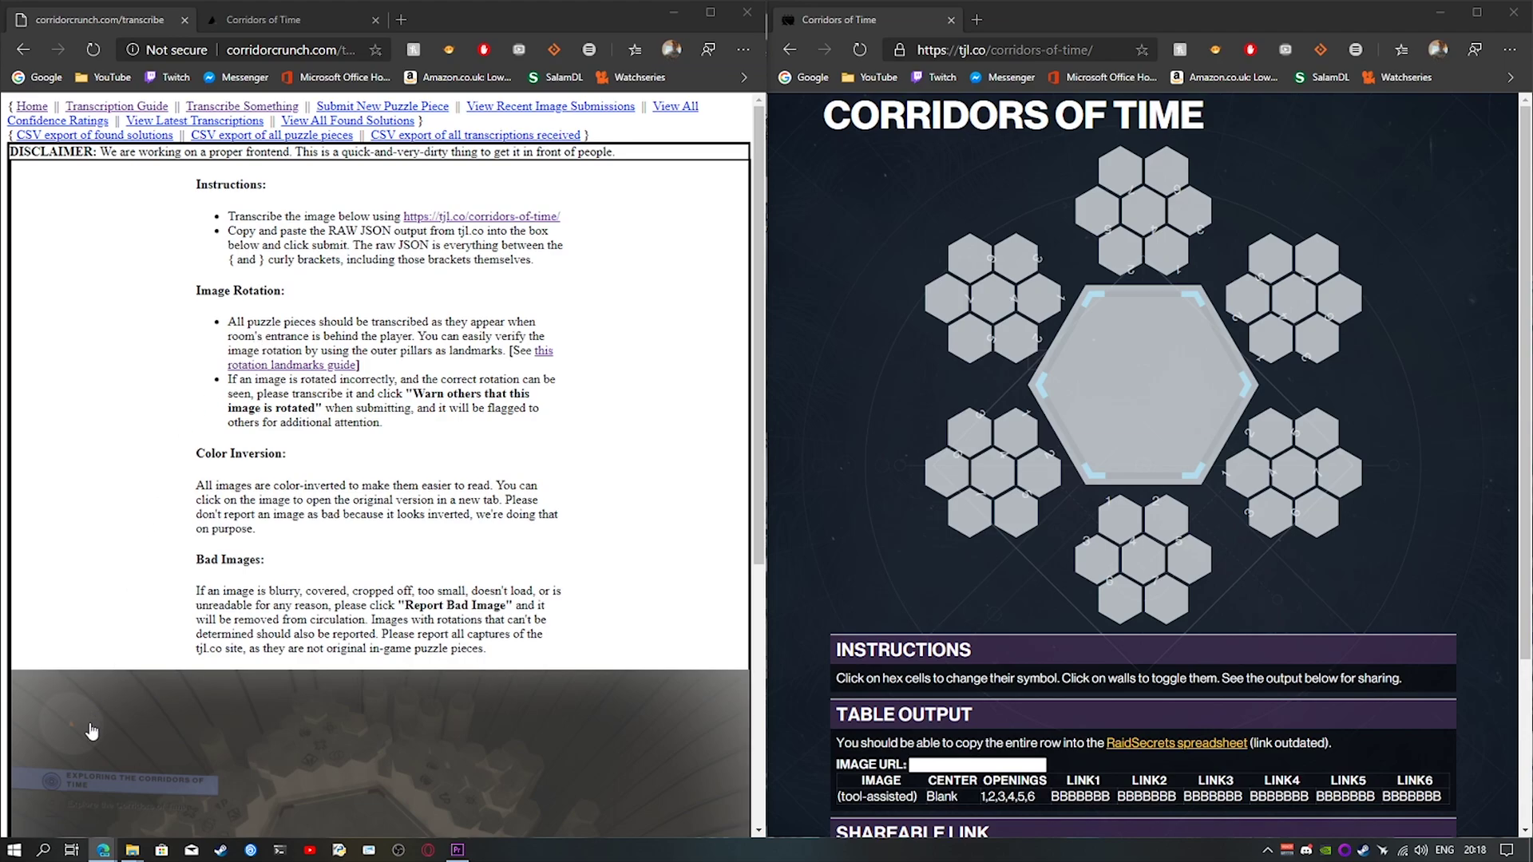
- Close the Invert! Chrome Web Store window to reveal the side-by-side transcription browsers
{"action": "mouse_move", "coordinate": [107, 847]}
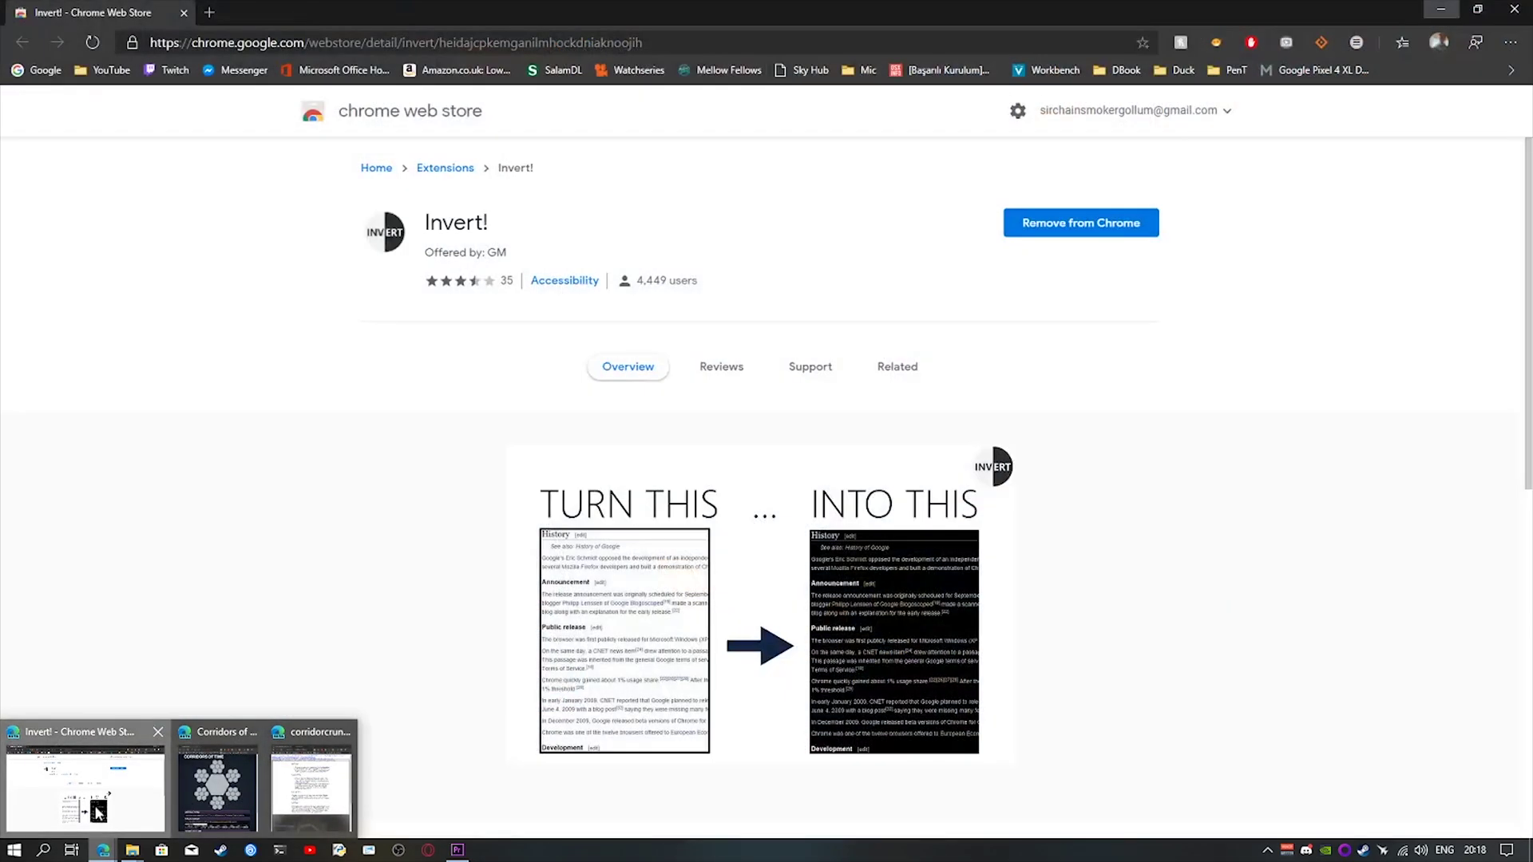
{"action": "left_click", "coordinate": [94, 798]}
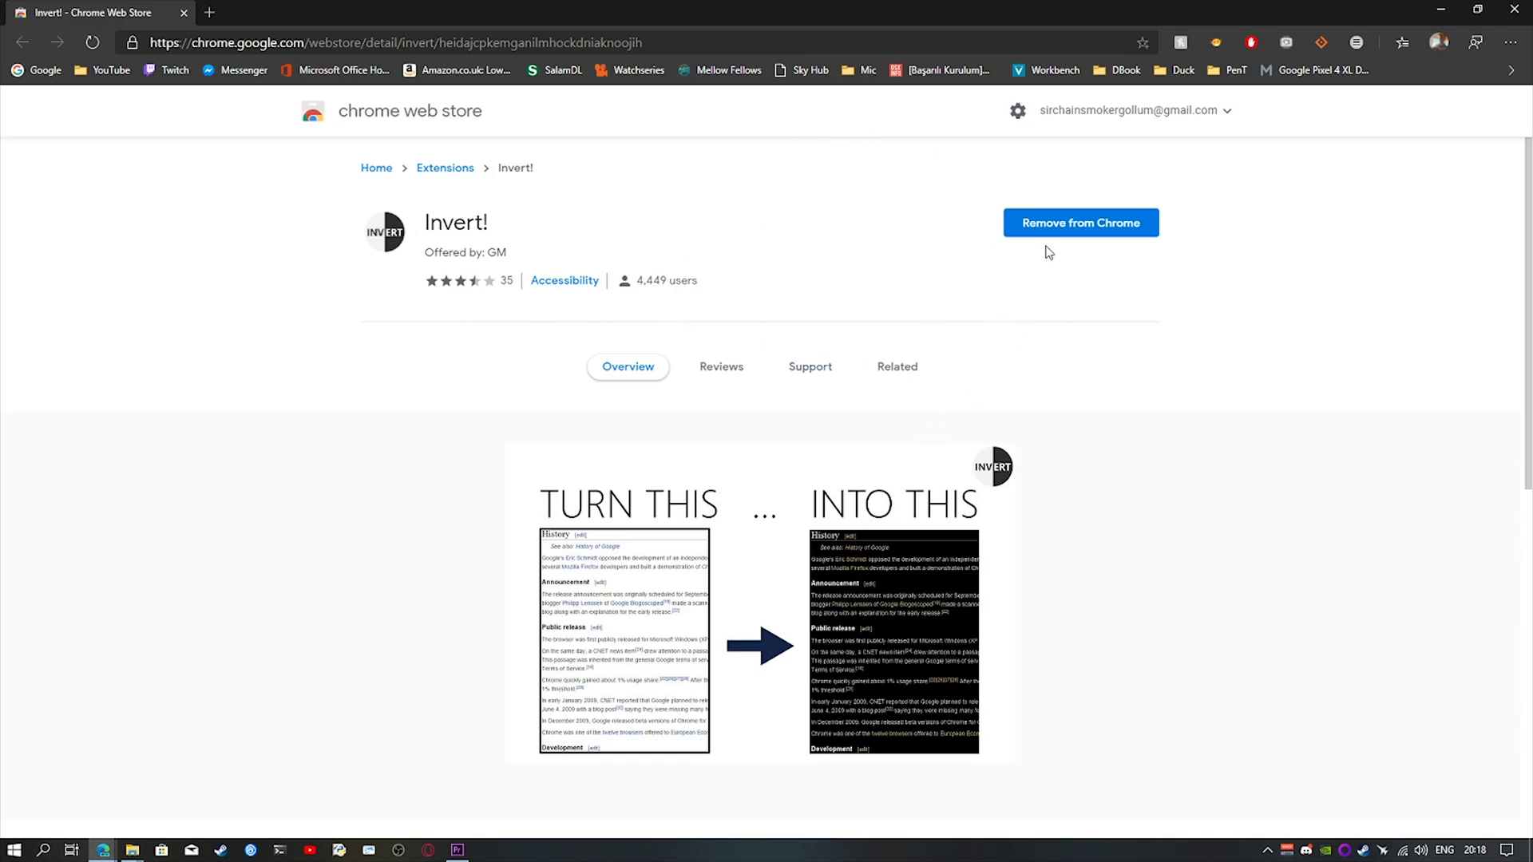
{"action": "left_click", "coordinate": [1514, 9]}
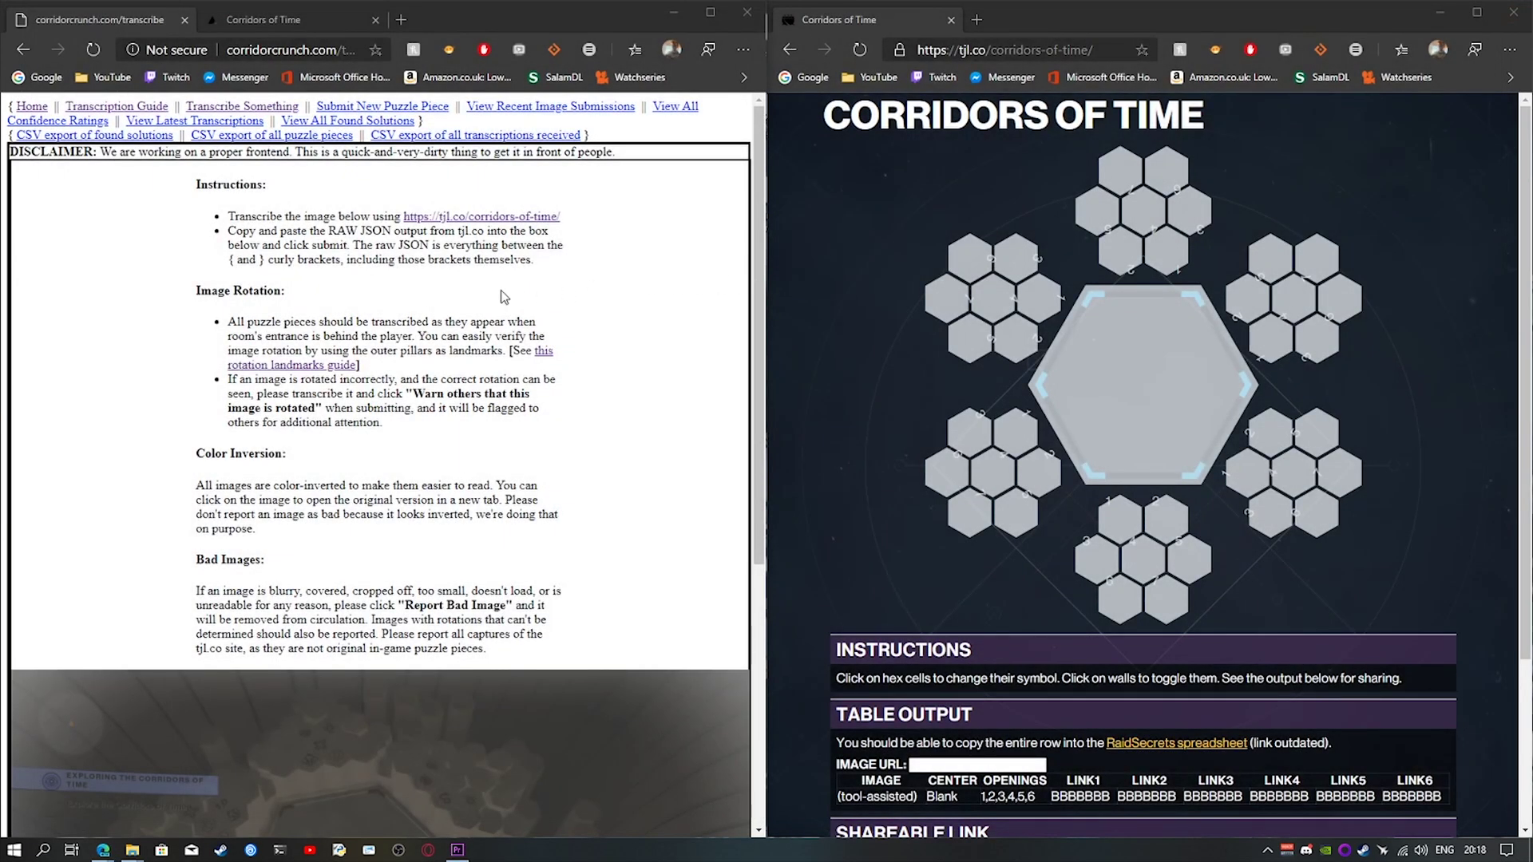
- Compare the legacy and new-site Corridor Crunch transcription tabs by flipping between them
{"action": "left_click", "coordinate": [345, 50]}
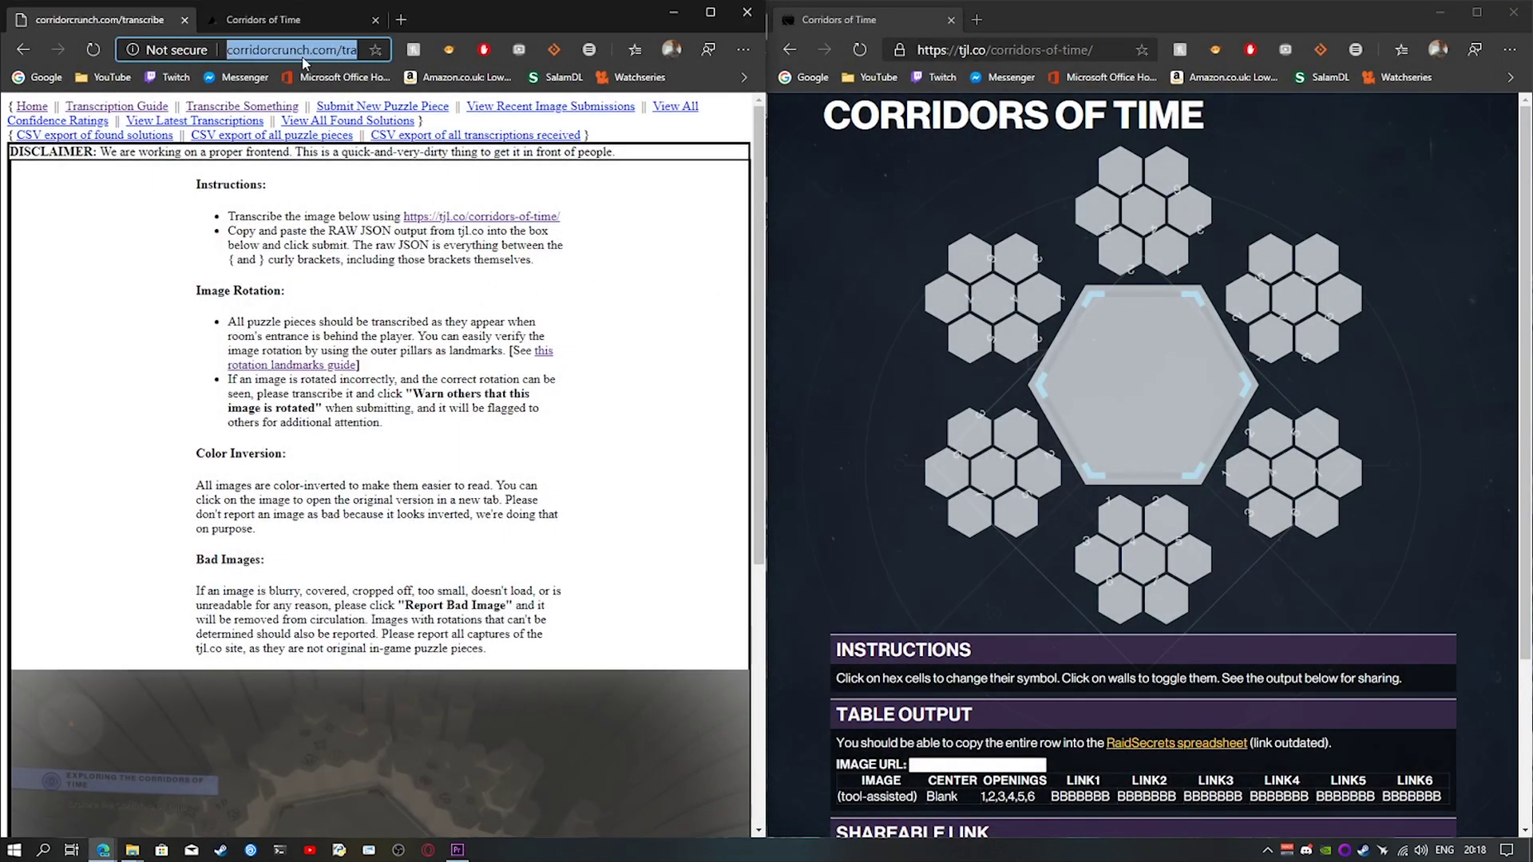
{"action": "left_click", "coordinate": [308, 19]}
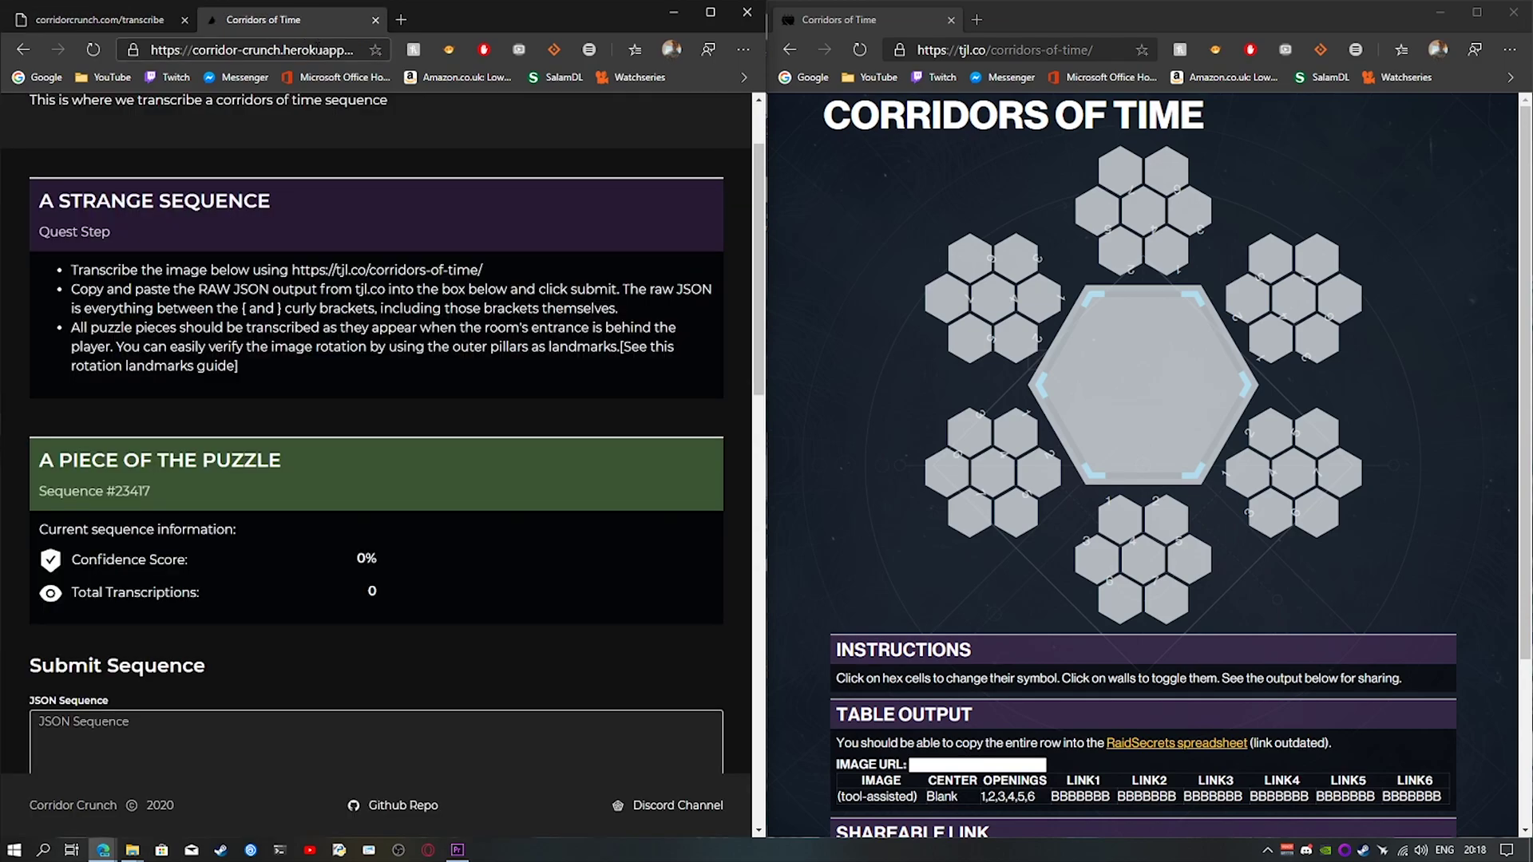
{"action": "left_click", "coordinate": [88, 19]}
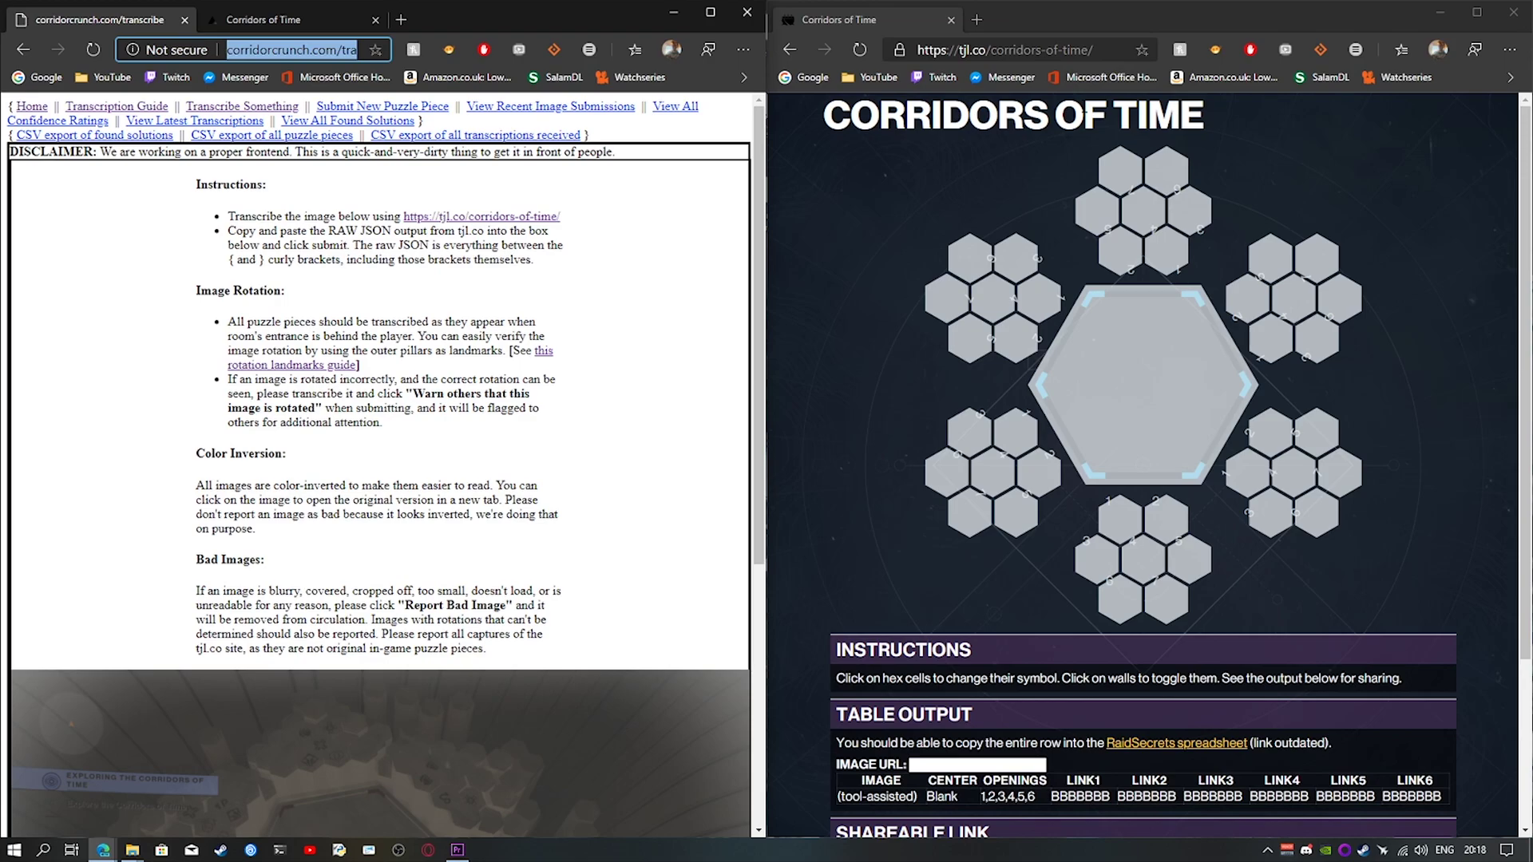
{"action": "left_click", "coordinate": [557, 279]}
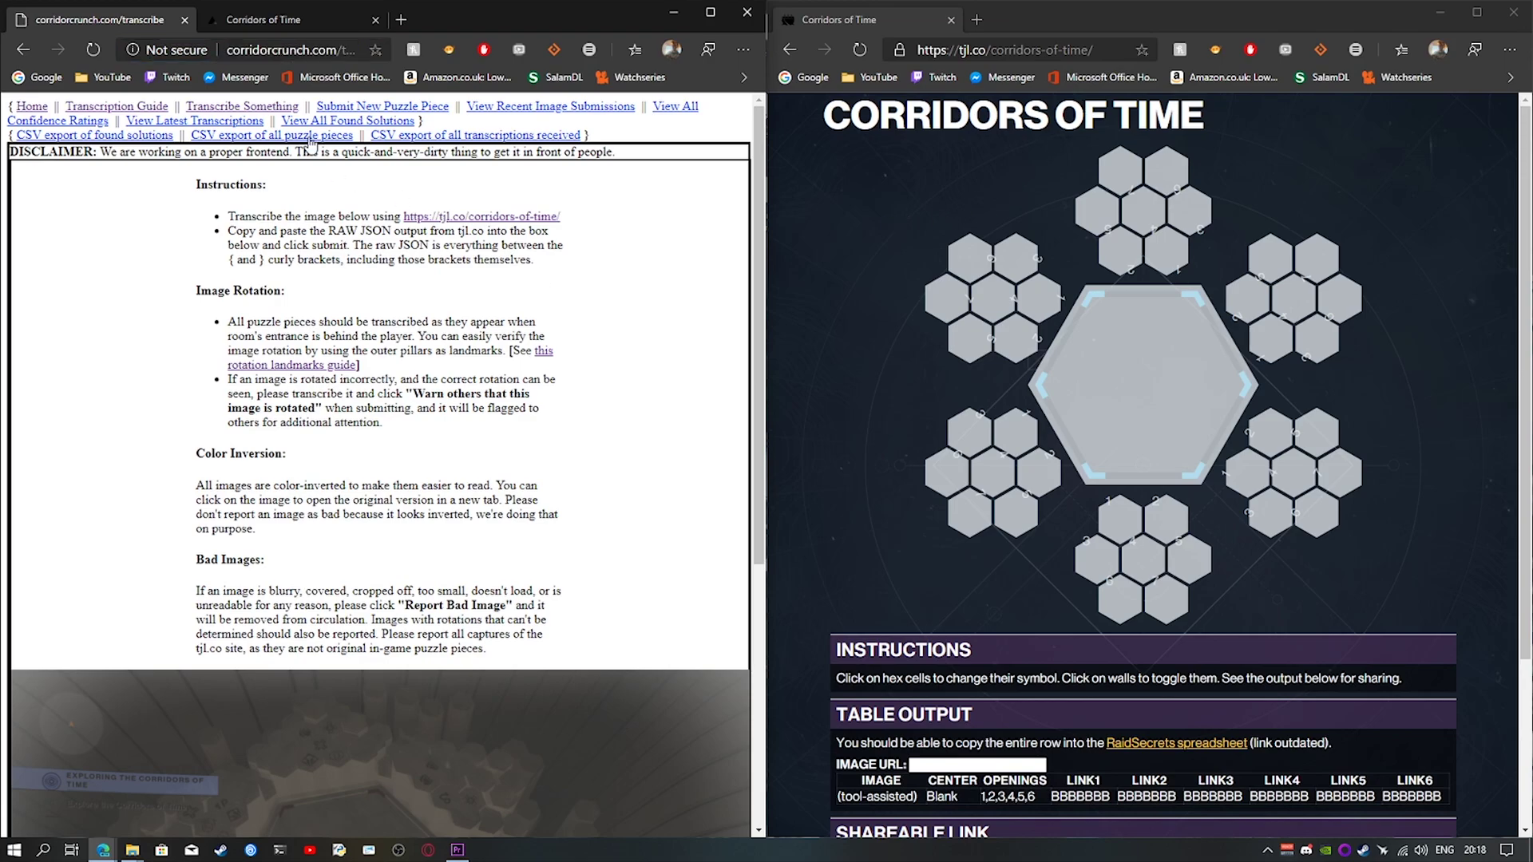
{"action": "left_click", "coordinate": [250, 24]}
{"action": "left_click", "coordinate": [88, 21]}
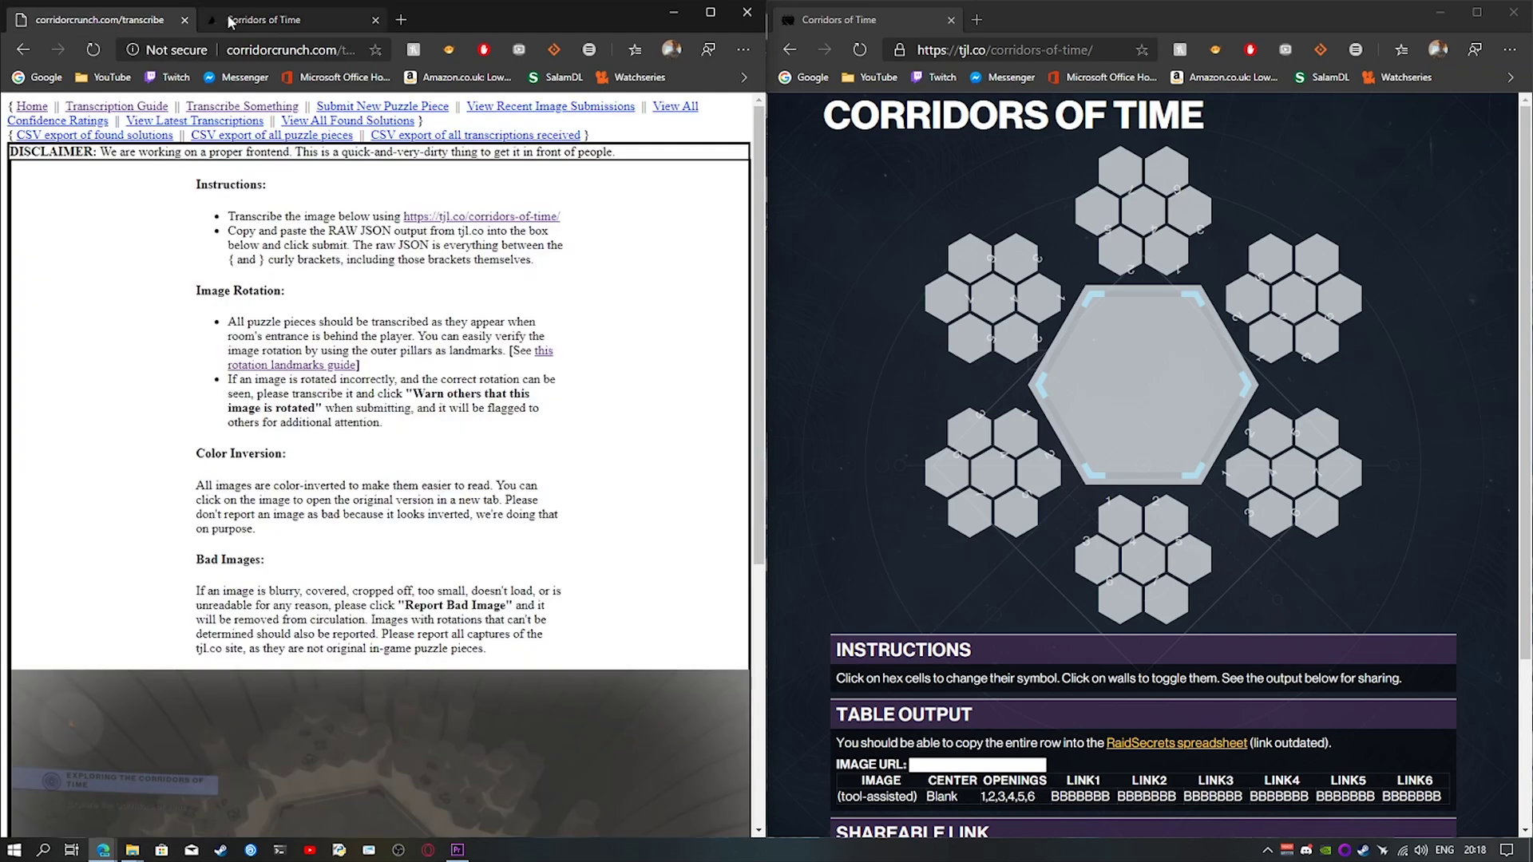
{"action": "left_click", "coordinate": [229, 21]}
{"action": "left_click", "coordinate": [117, 22]}
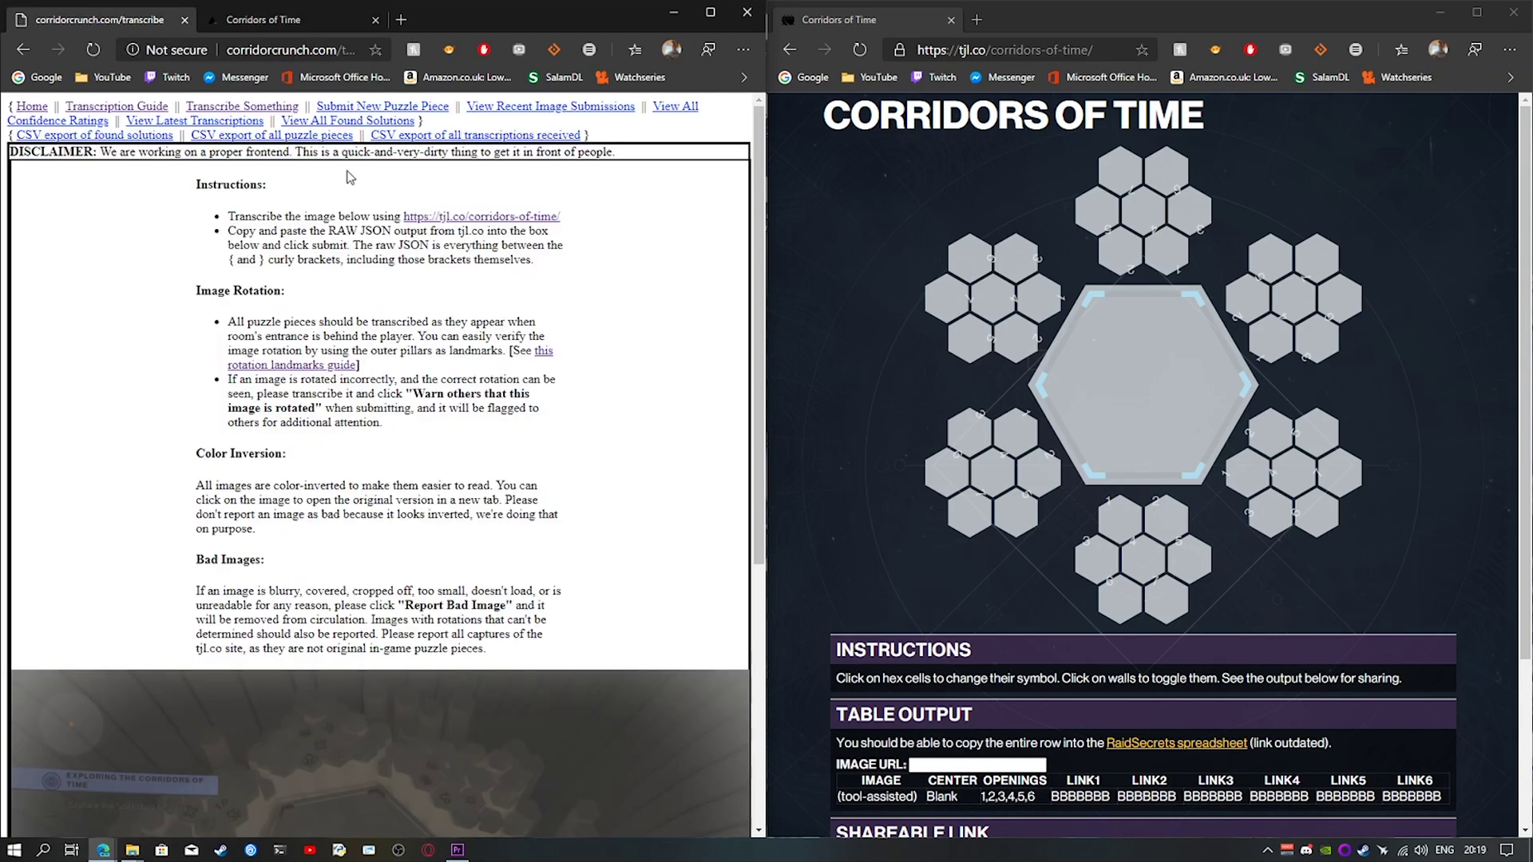
- Scroll through the new-site transcription page, then return to the legacy page
{"action": "left_click", "coordinate": [275, 25]}
{"action": "scroll", "coordinate": [241, 366], "scroll_direction": "down", "scroll_amount": 5}
{"action": "scroll", "coordinate": [362, 428], "scroll_direction": "down", "scroll_amount": 6}
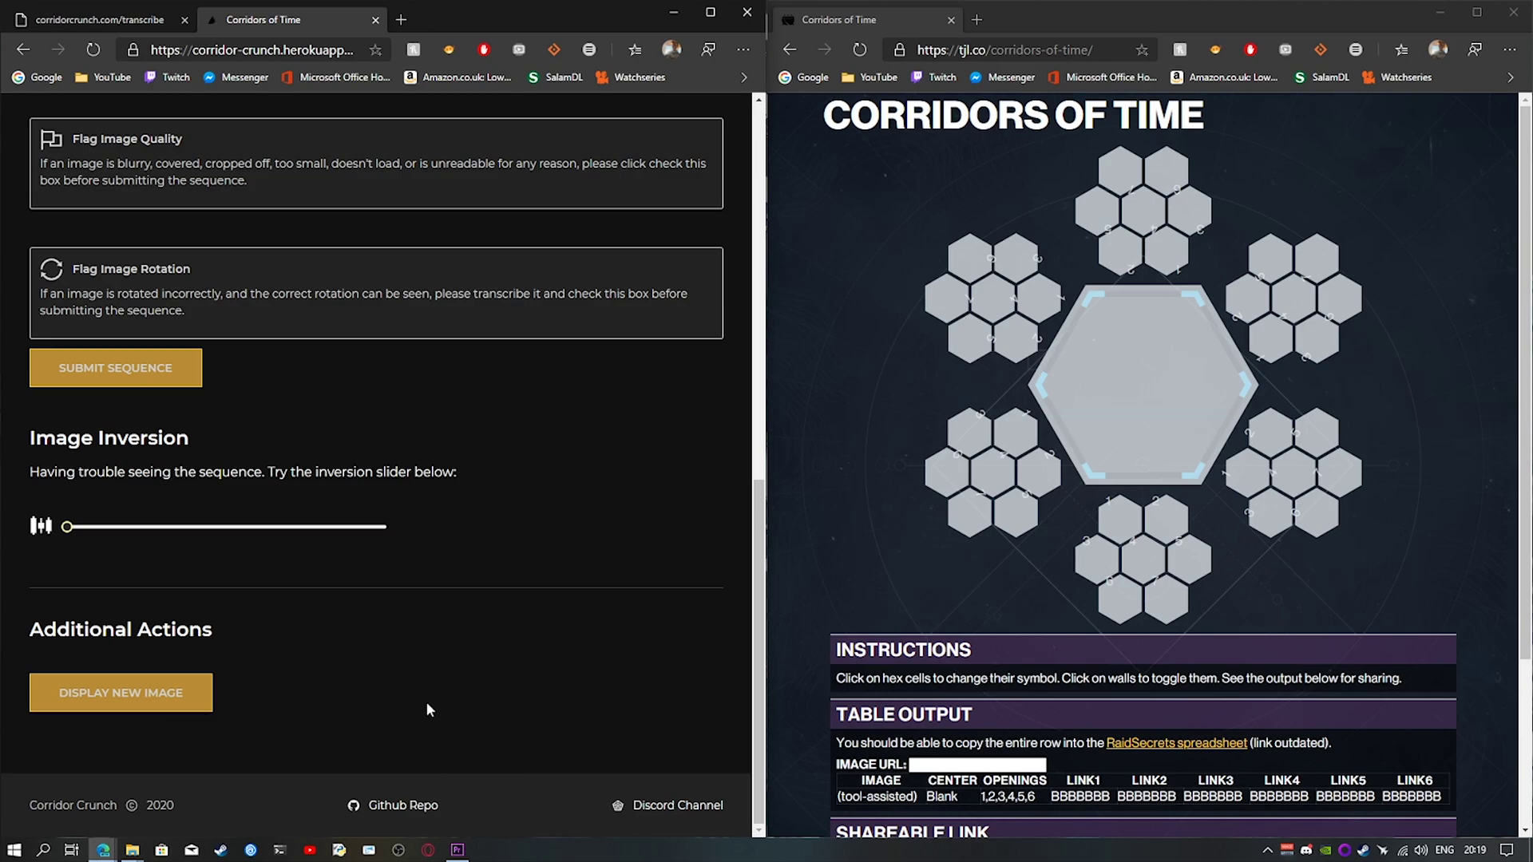
{"action": "scroll", "coordinate": [430, 709], "scroll_direction": "up", "scroll_amount": 10}
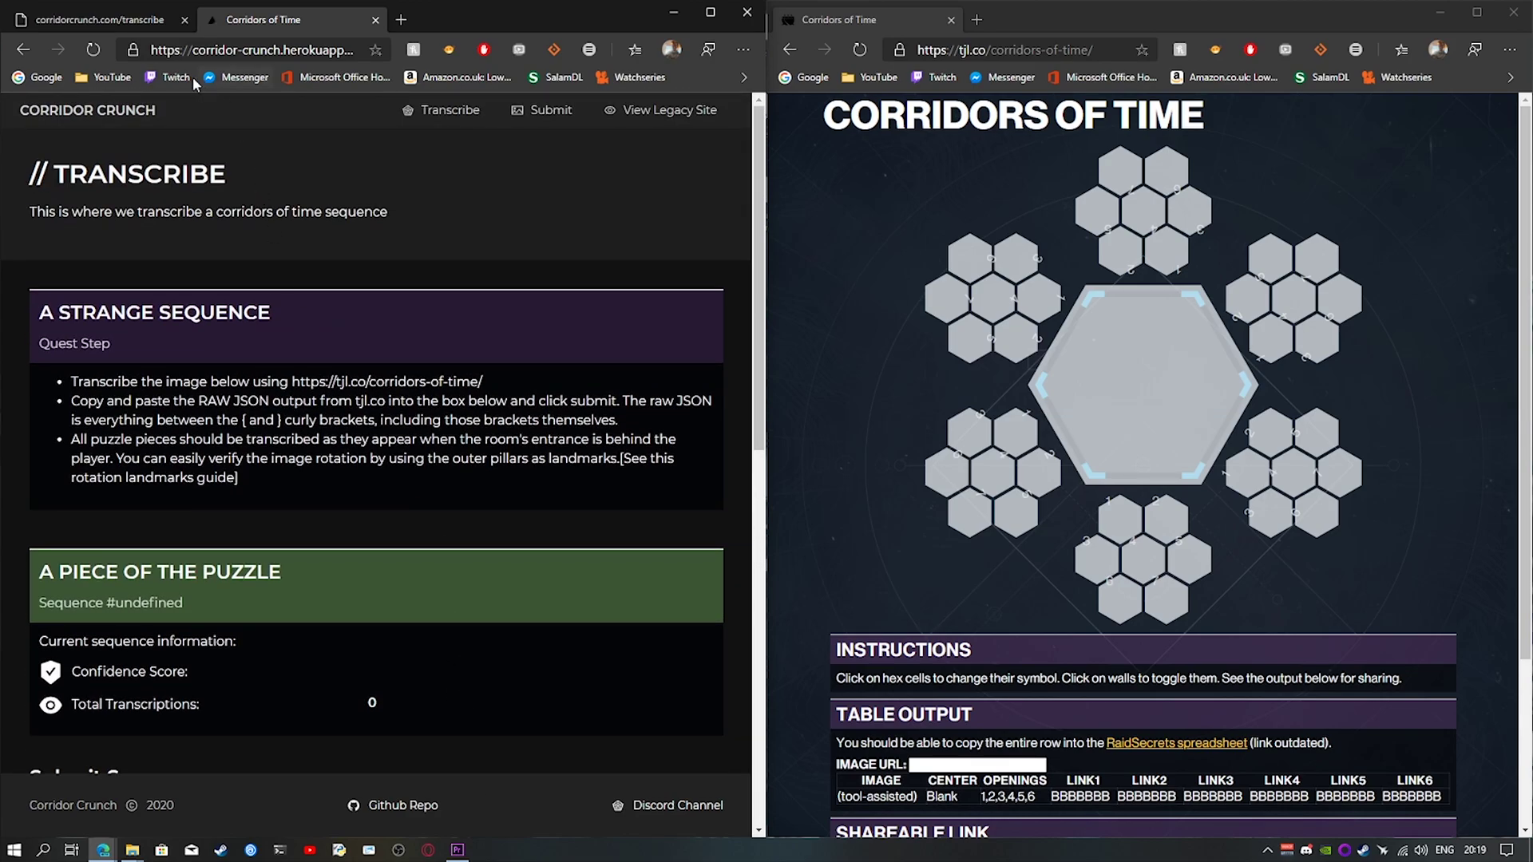
{"action": "scroll", "coordinate": [297, 263], "scroll_direction": "down", "scroll_amount": 6}
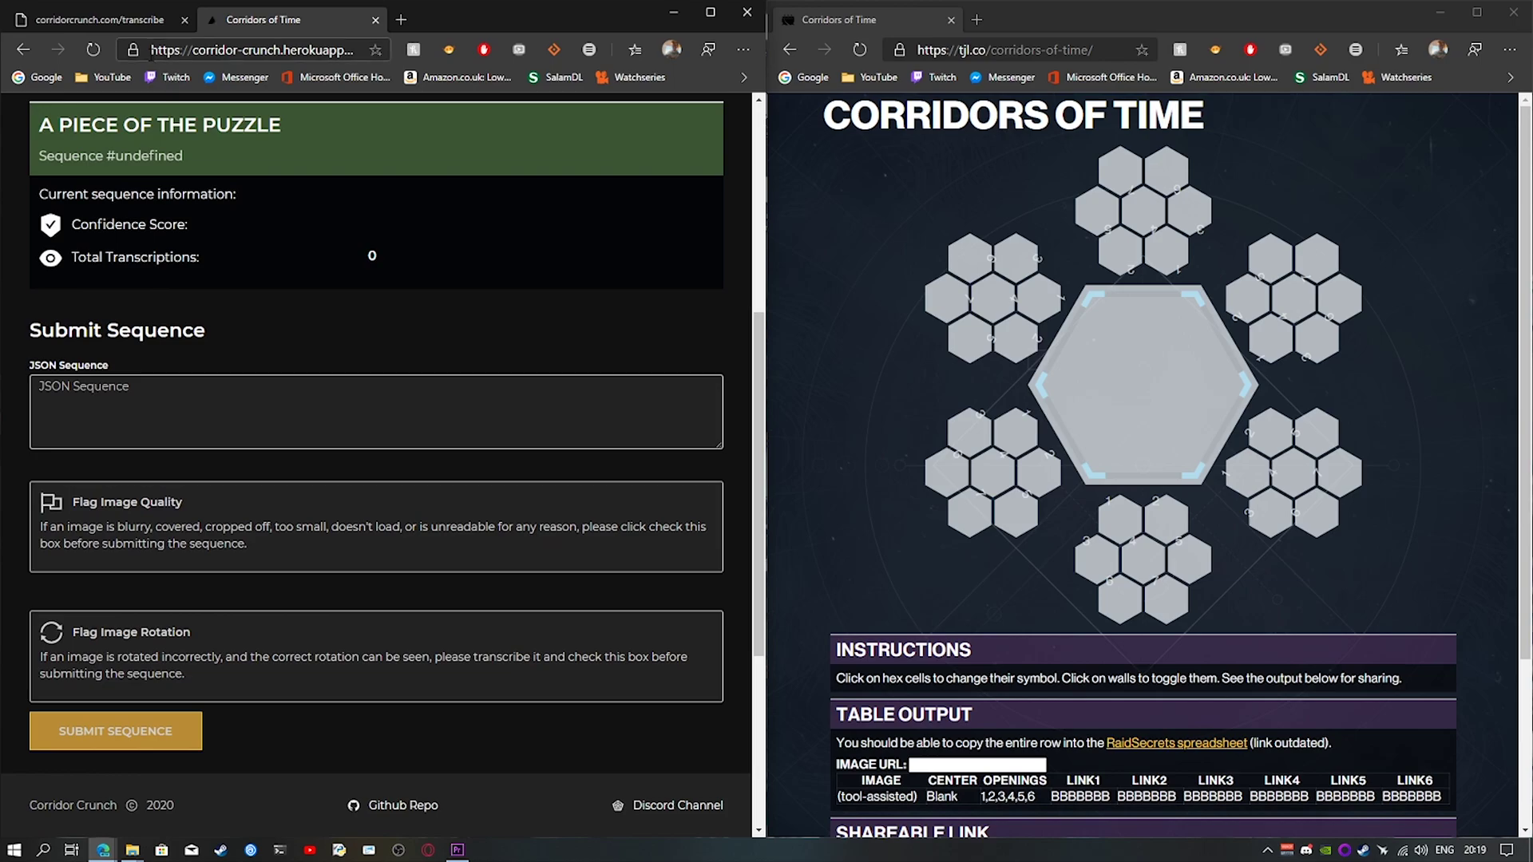
{"action": "key", "text": "ctrl+shift+Tab"}
- Open the puzzle screenshot in its own tab and invert its colours to a dark view
{"action": "scroll", "coordinate": [401, 394], "scroll_direction": "down", "scroll_amount": 5}
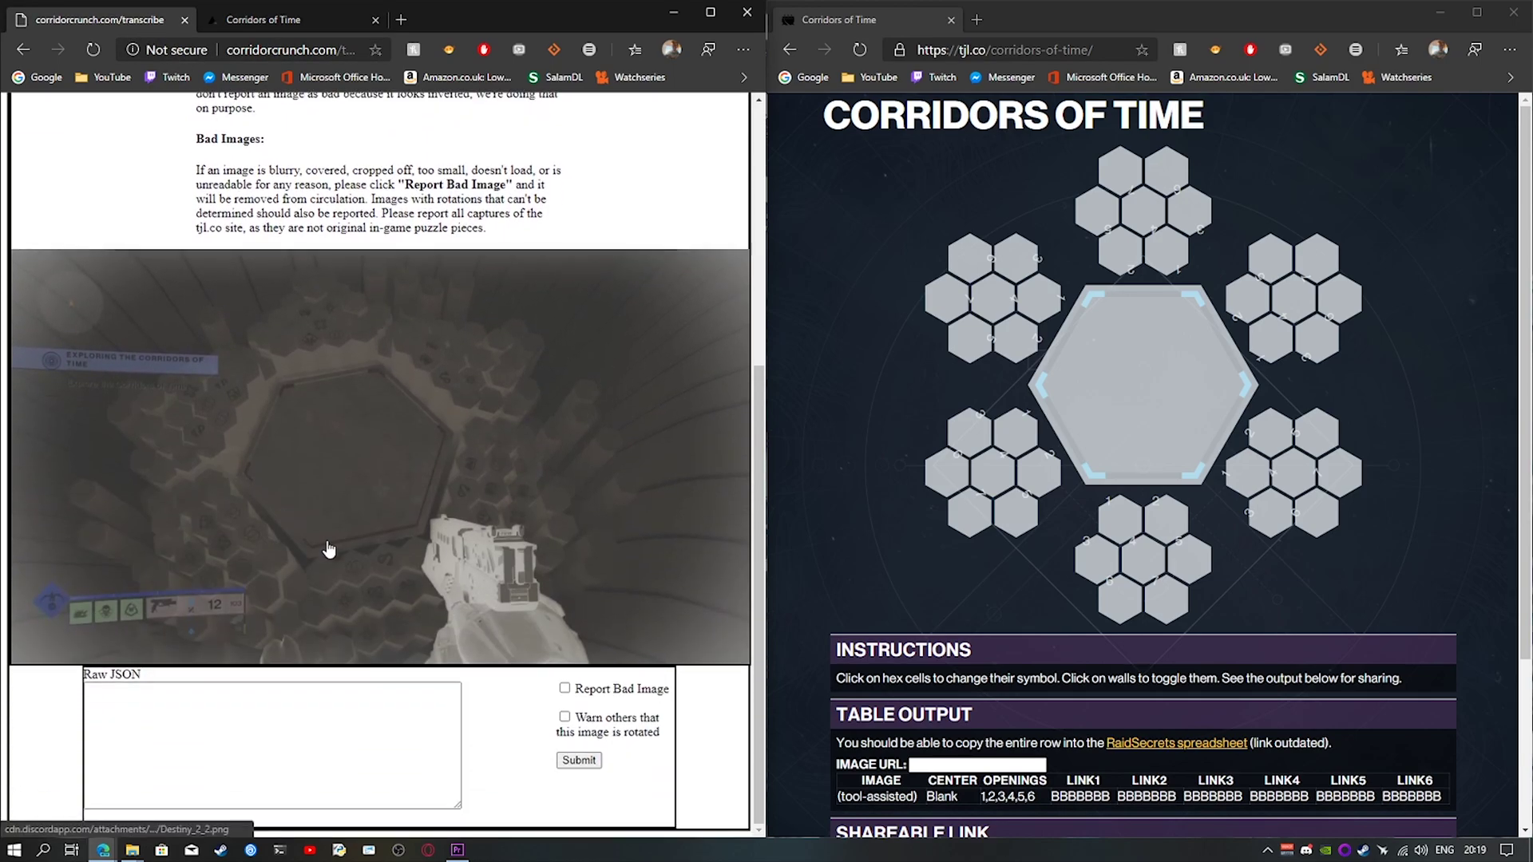
{"action": "left_click", "coordinate": [365, 468]}
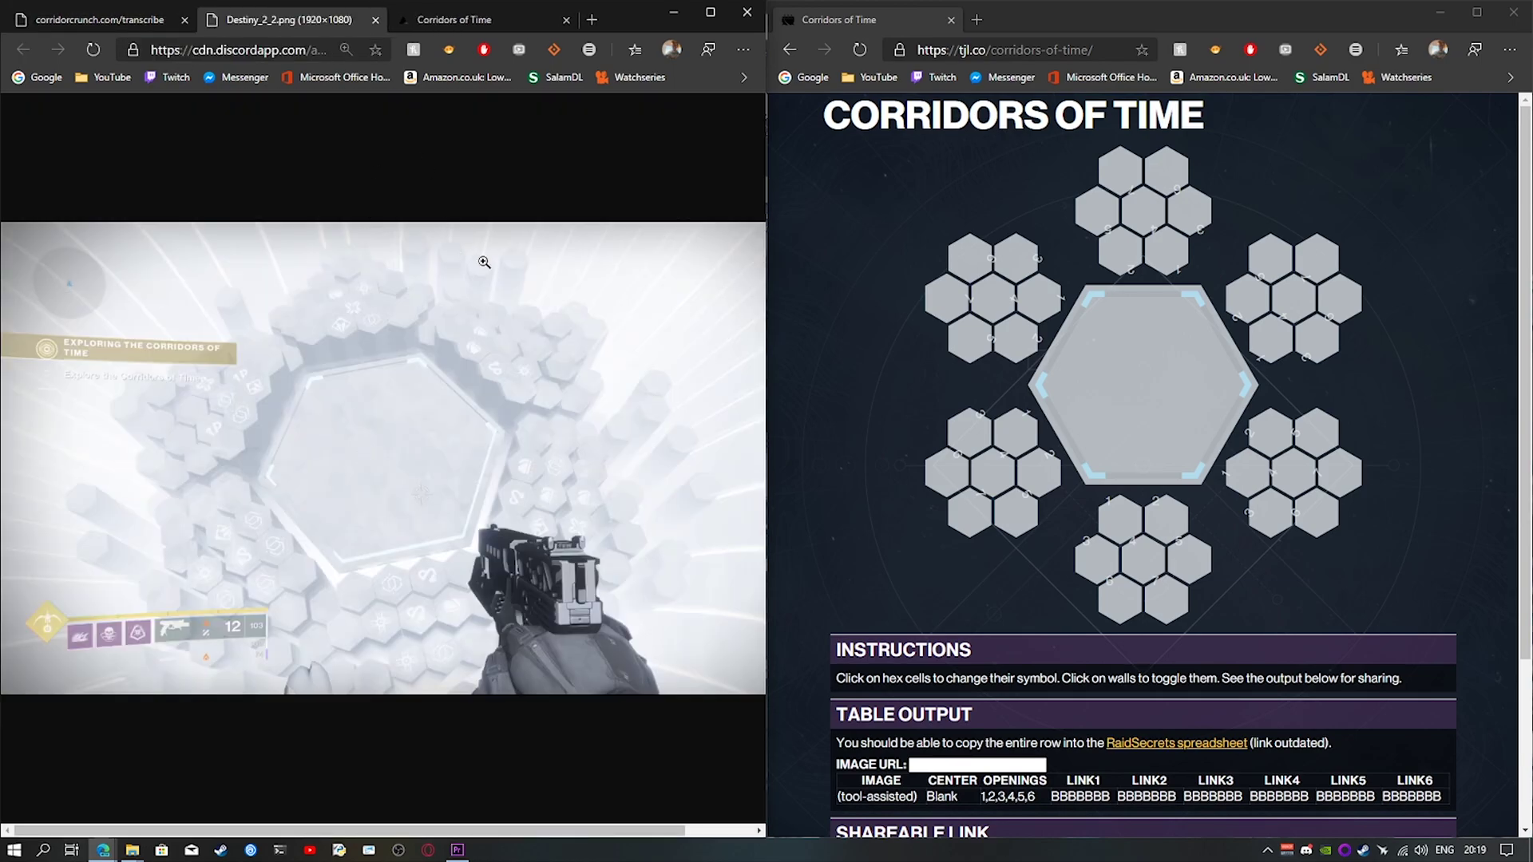
{"action": "left_click", "coordinate": [588, 51]}
- Toggle the screenshot between full size and fit-to-window, checking the top-left corner
{"action": "left_click", "coordinate": [390, 448]}
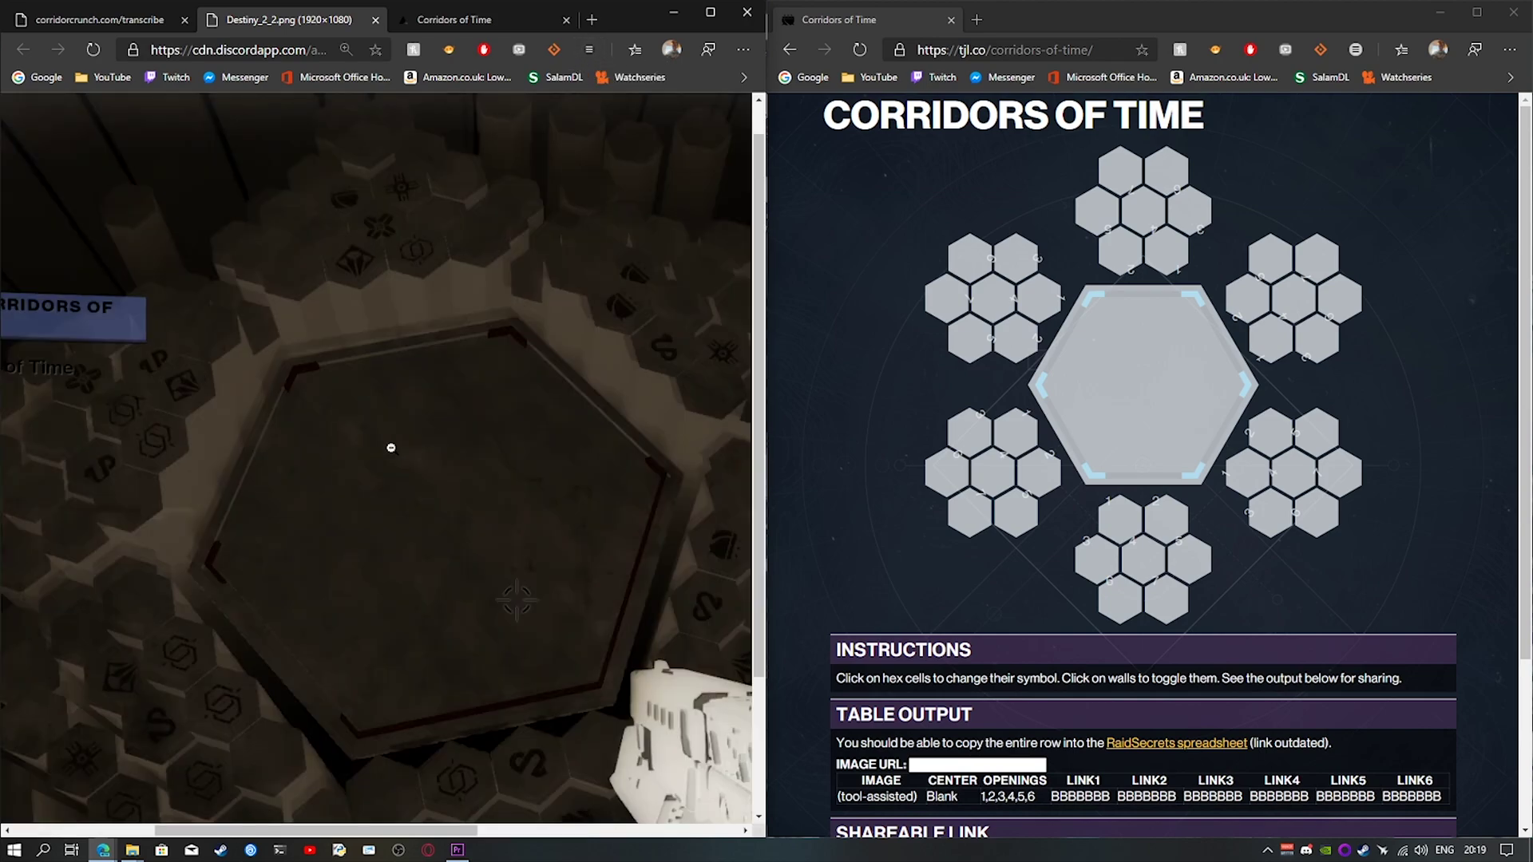
{"action": "scroll", "coordinate": [390, 448], "scroll_direction": "down", "scroll_amount": 3}
{"action": "left_click", "coordinate": [390, 463]}
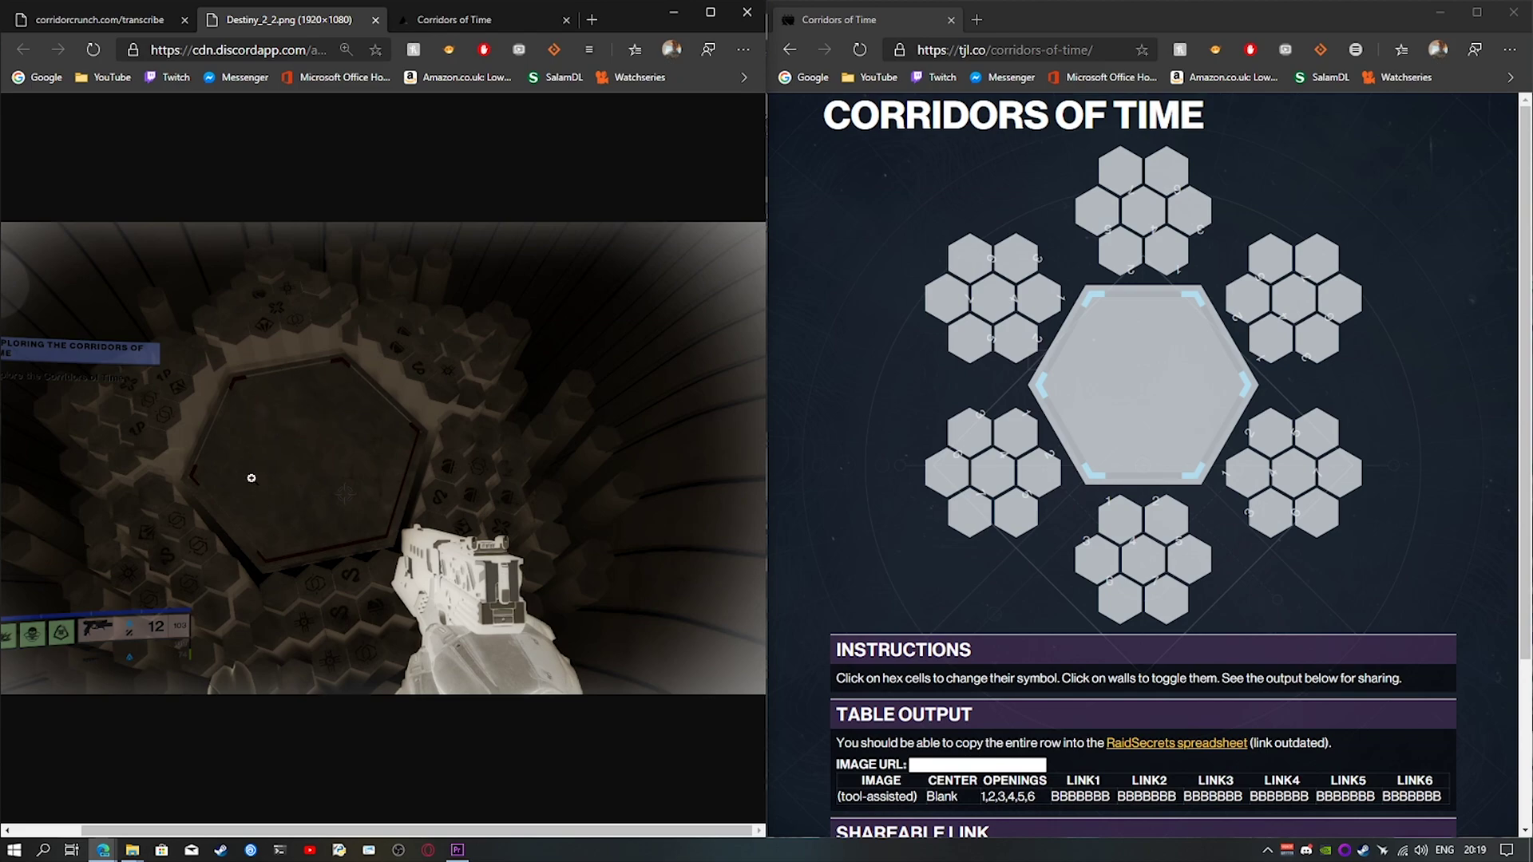
{"action": "left_click", "coordinate": [147, 297]}
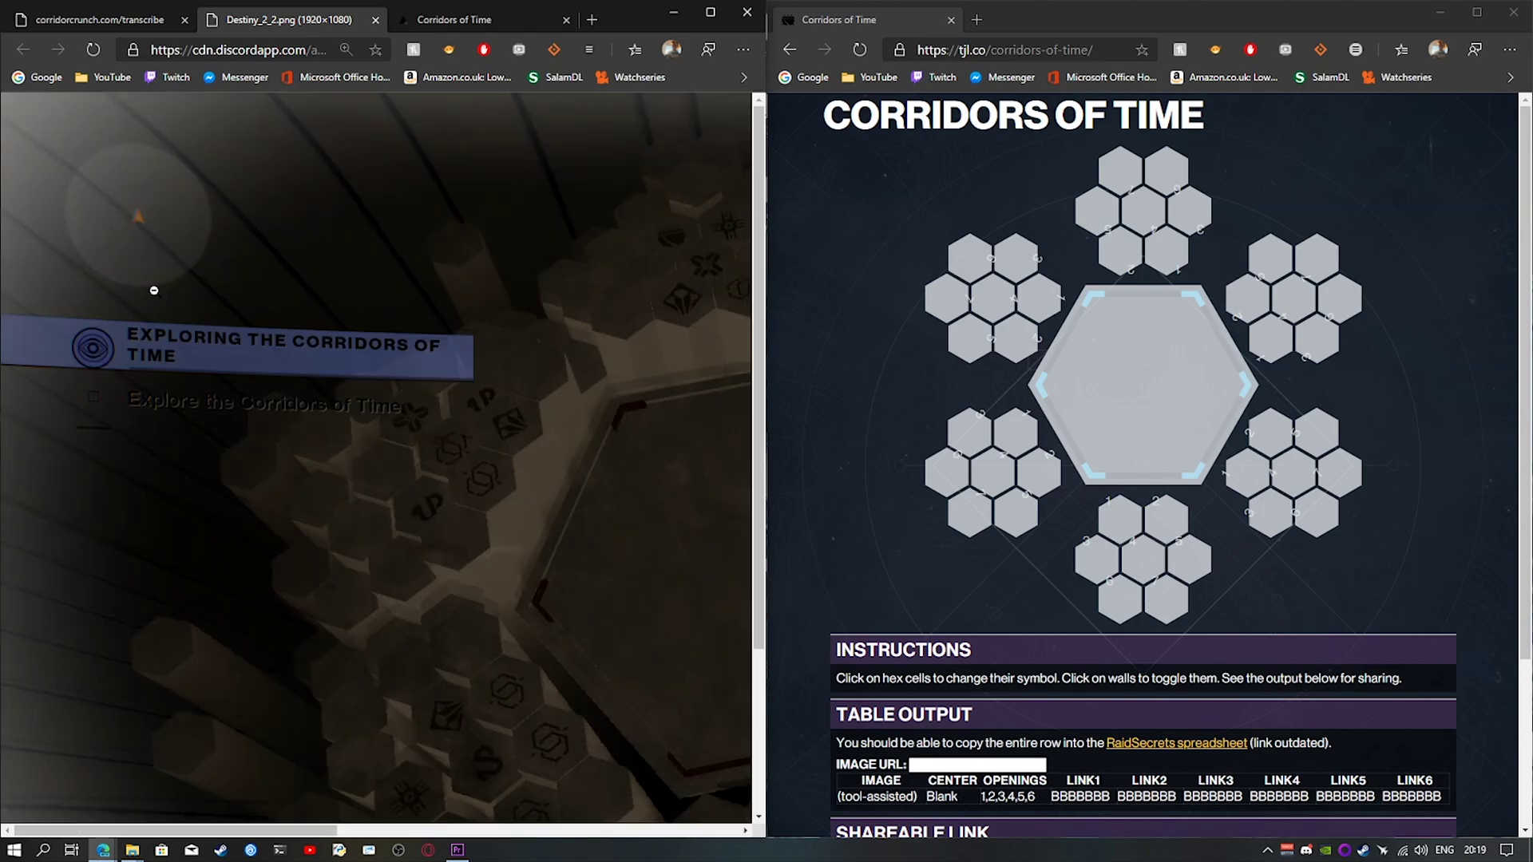
{"action": "left_click", "coordinate": [433, 256]}
{"action": "left_click", "coordinate": [471, 256]}
{"action": "left_click", "coordinate": [387, 214]}
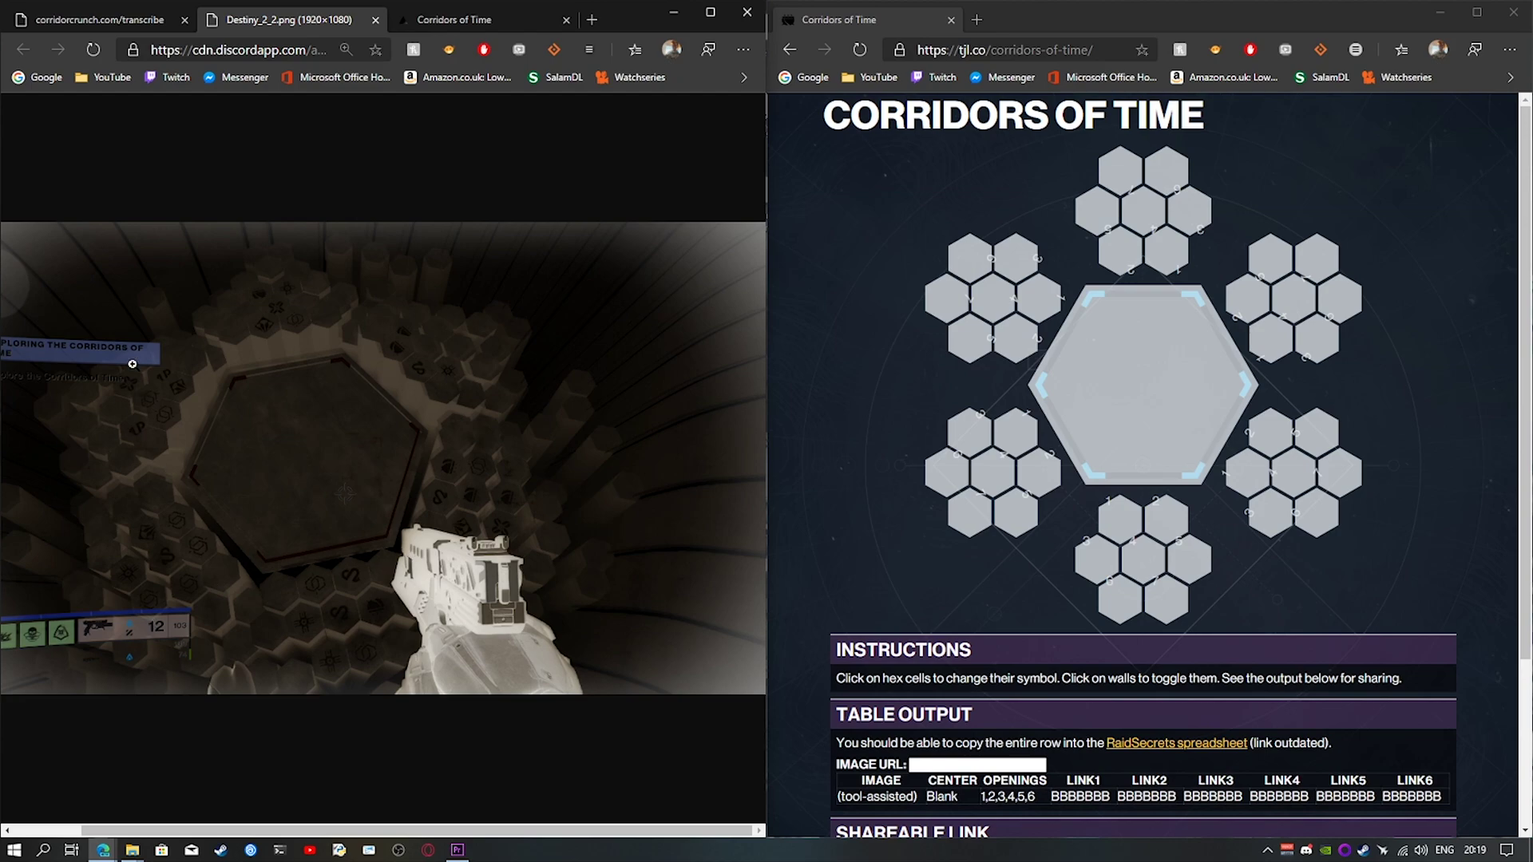
- On the legacy page, leave Report Bad Image and the rotation warning unchecked
{"action": "left_click", "coordinate": [127, 20]}
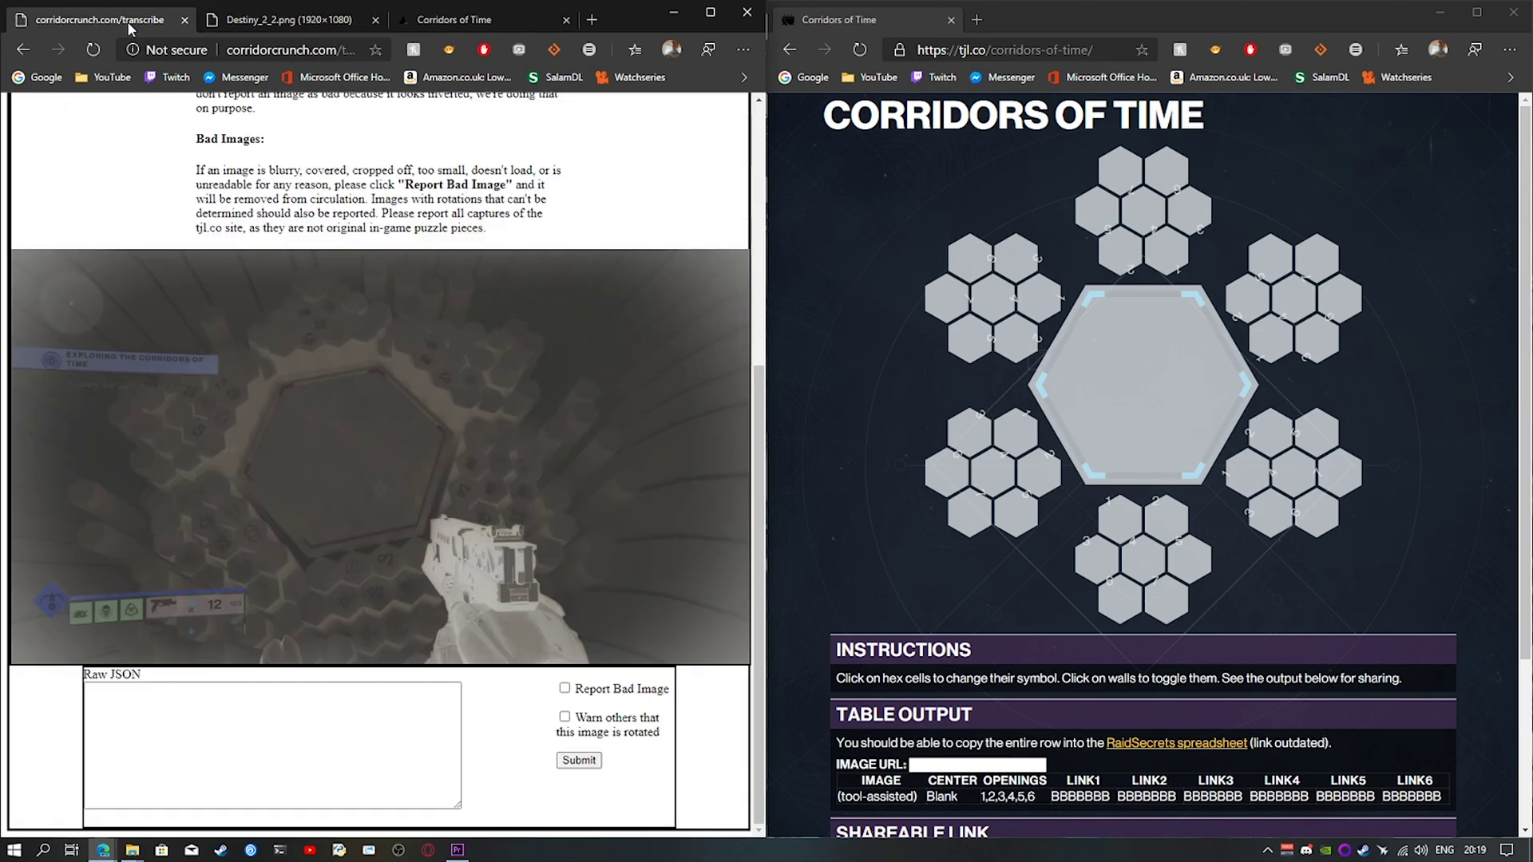
{"action": "left_click", "coordinate": [566, 689]}
{"action": "left_click", "coordinate": [566, 717]}
{"action": "left_click", "coordinate": [565, 688]}
- Glance at the new-site transcription tab and switch back to the legacy page
{"action": "left_click", "coordinate": [443, 19]}
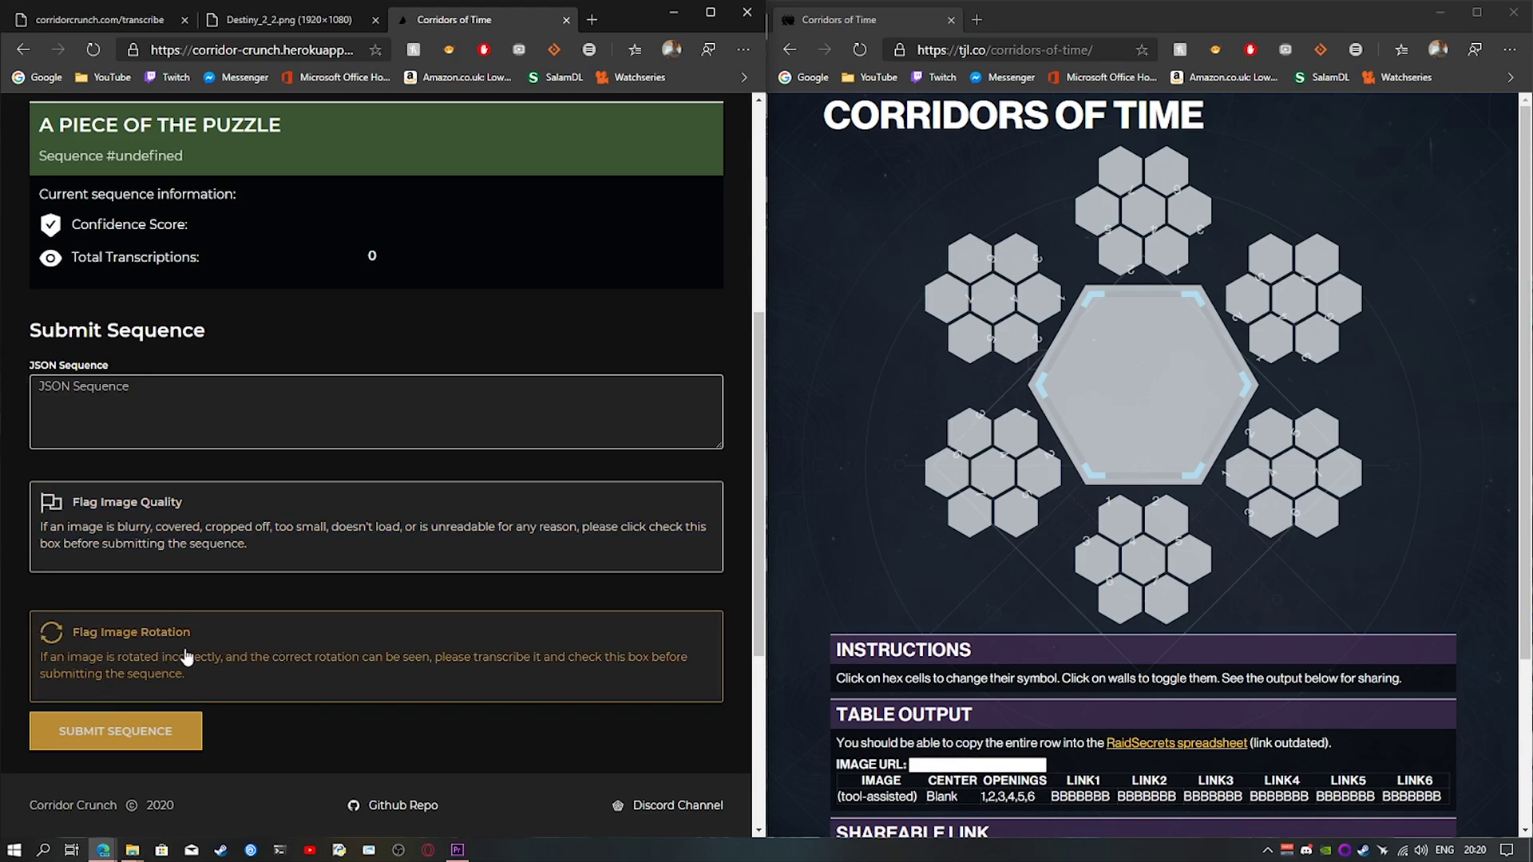
{"action": "scroll", "coordinate": [216, 498], "scroll_direction": "up", "scroll_amount": 5}
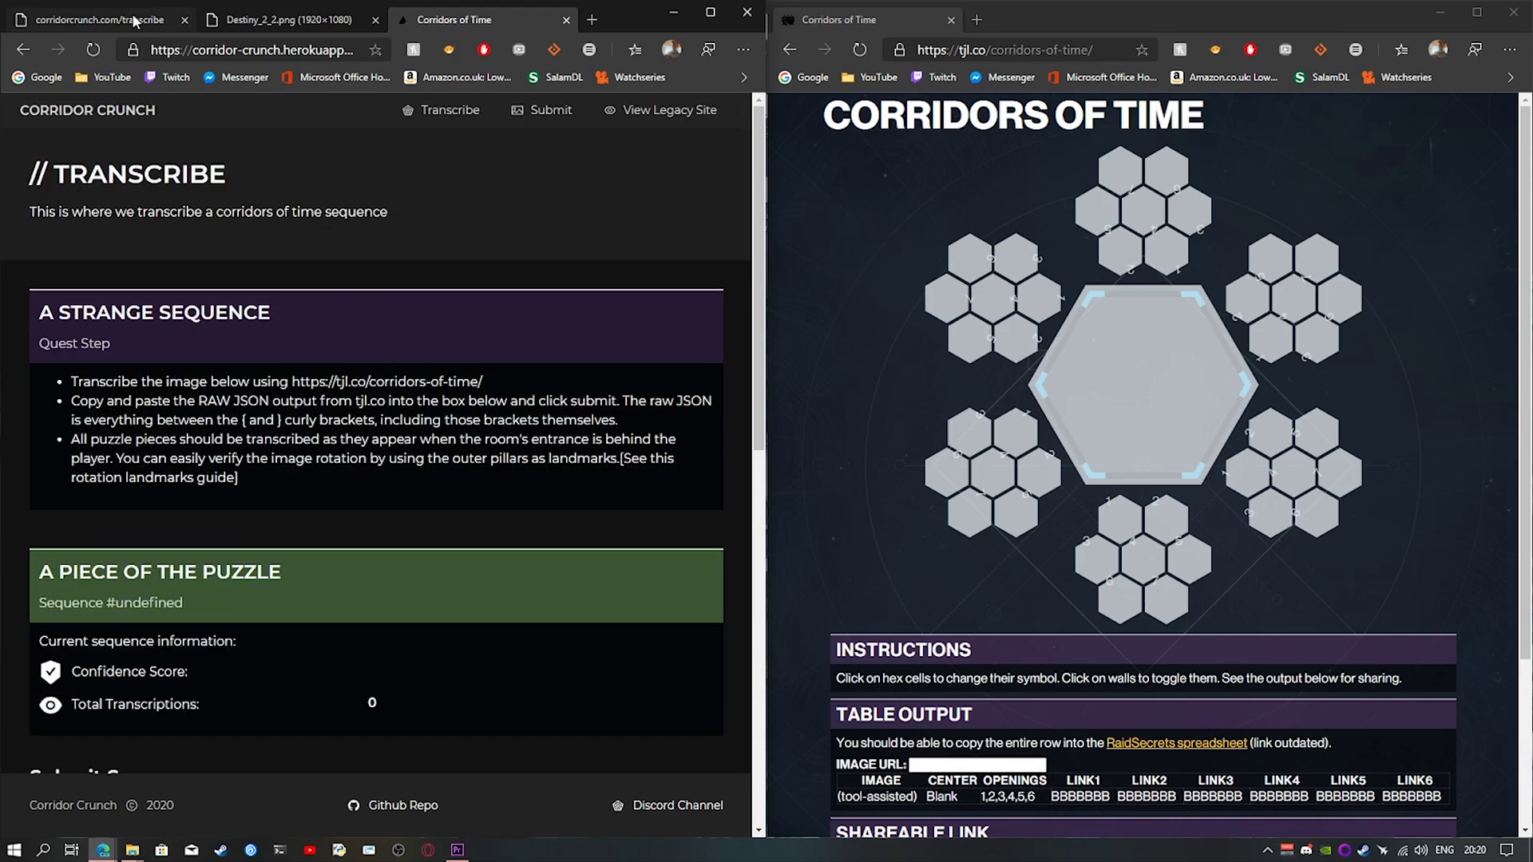
{"action": "key", "text": "ctrl+Tab"}
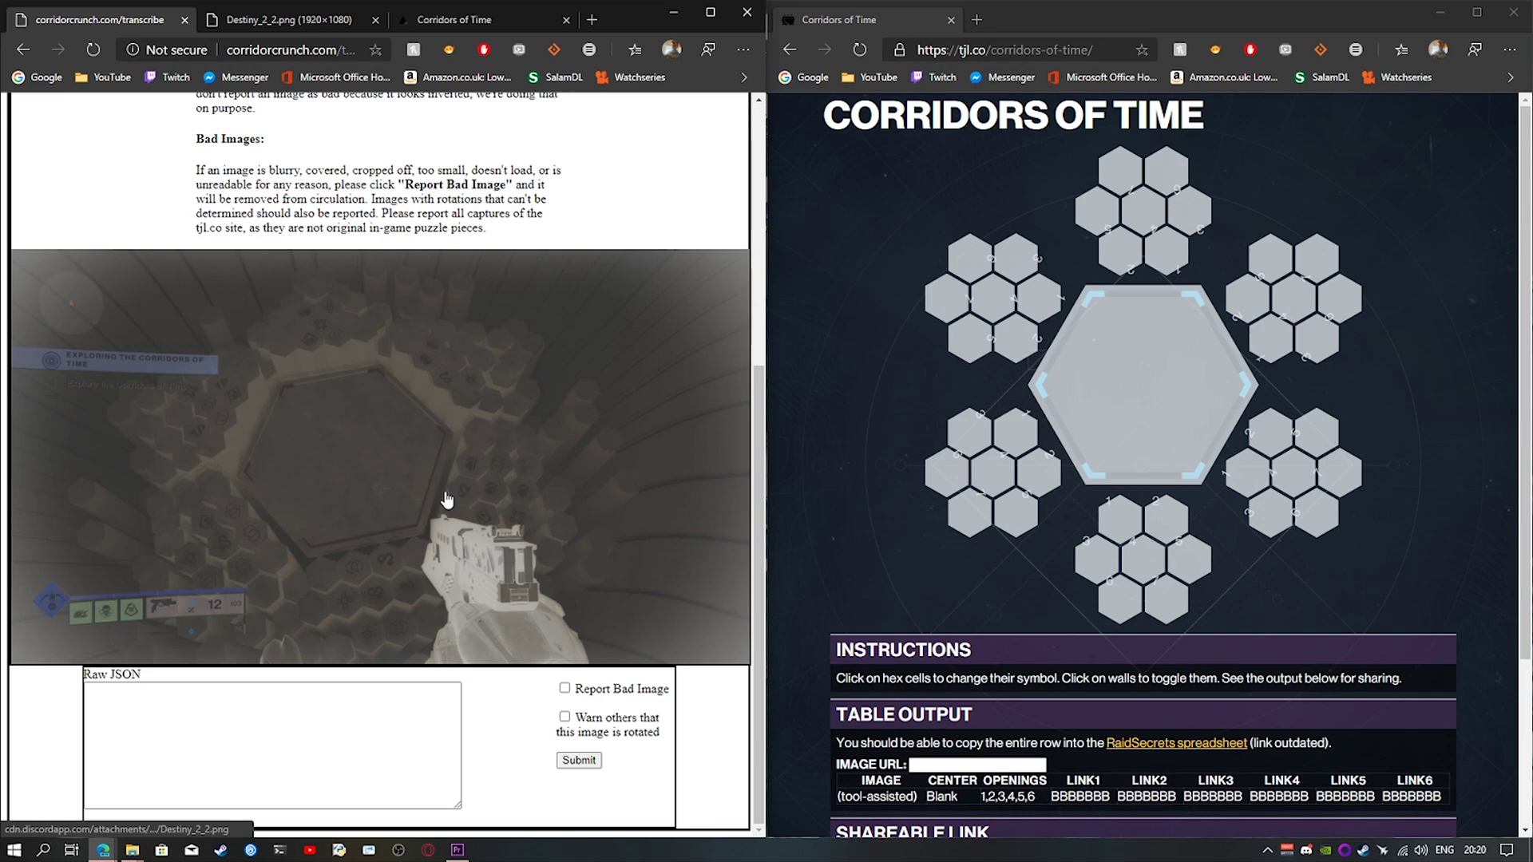
- Zoom the puzzle screenshot in on its centre hexagon
{"action": "left_click", "coordinate": [276, 22]}
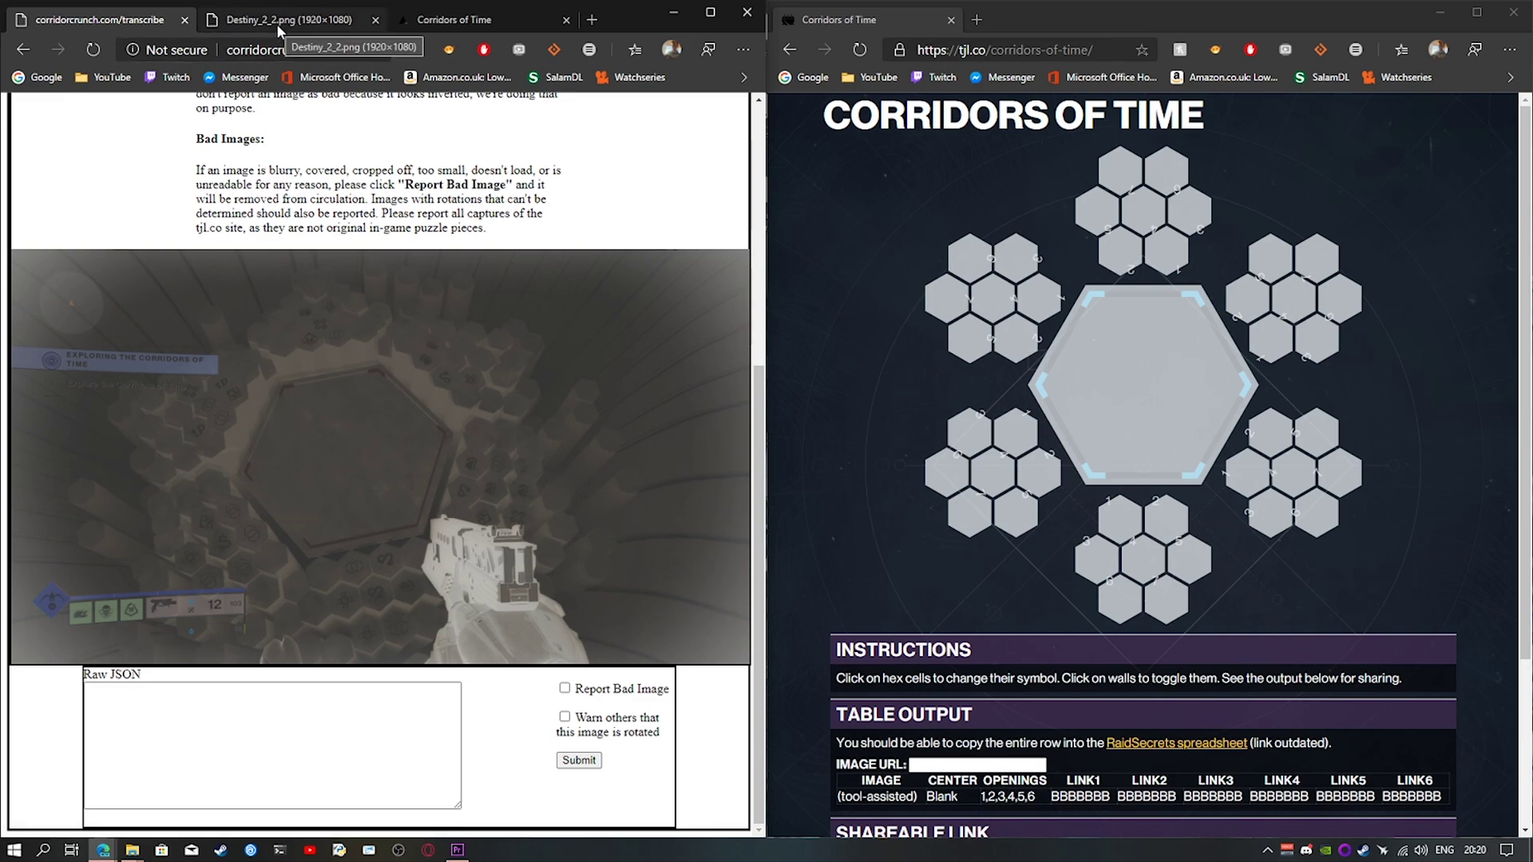
{"action": "left_click", "coordinate": [338, 427]}
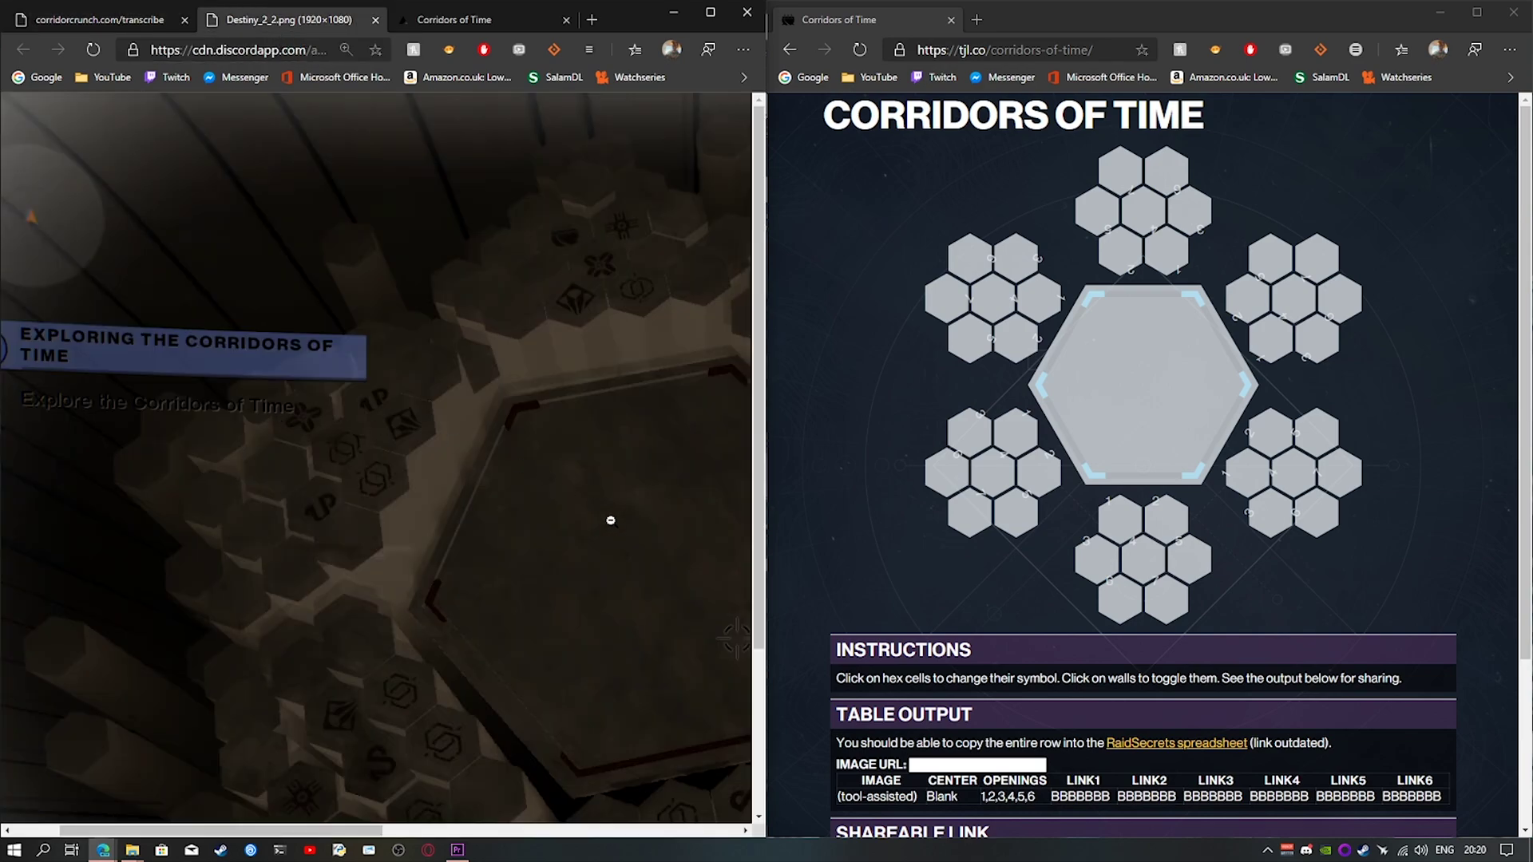
{"action": "scroll", "coordinate": [611, 521], "scroll_direction": "down", "scroll_amount": 3}
{"action": "left_click_drag", "start_coordinate": [312, 830], "coordinate": [435, 830]}
{"action": "scroll", "coordinate": [455, 582], "scroll_direction": "up", "scroll_amount": 2}
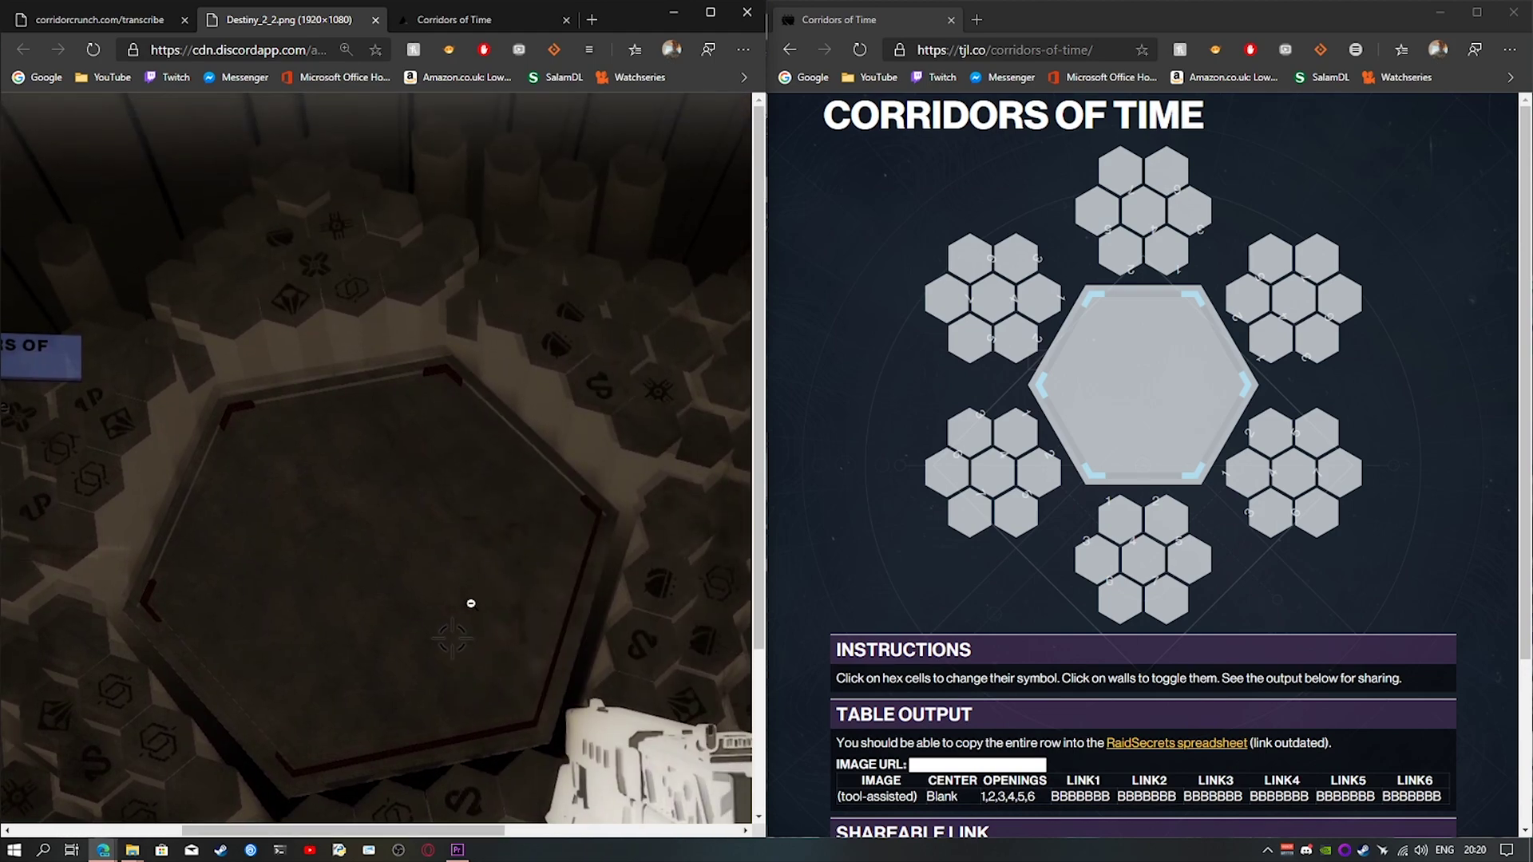
- Set the centre hex to Blank and wall its lower-right and bottom sides, giving openings 1,2,5,6
{"action": "left_click", "coordinate": [1159, 379]}
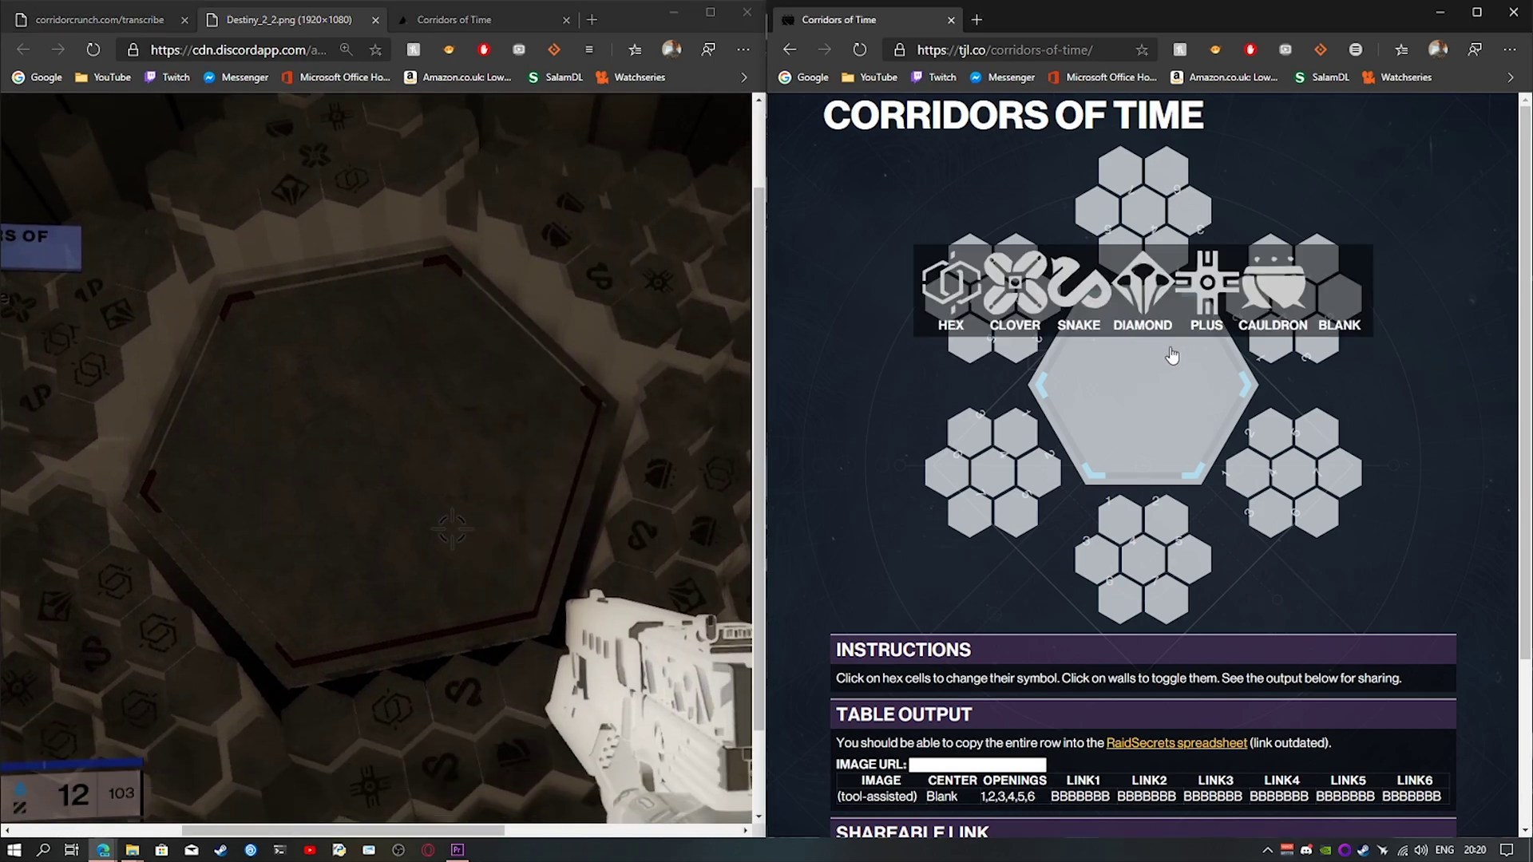
{"action": "left_click", "coordinate": [1147, 294]}
{"action": "left_click", "coordinate": [1121, 329]}
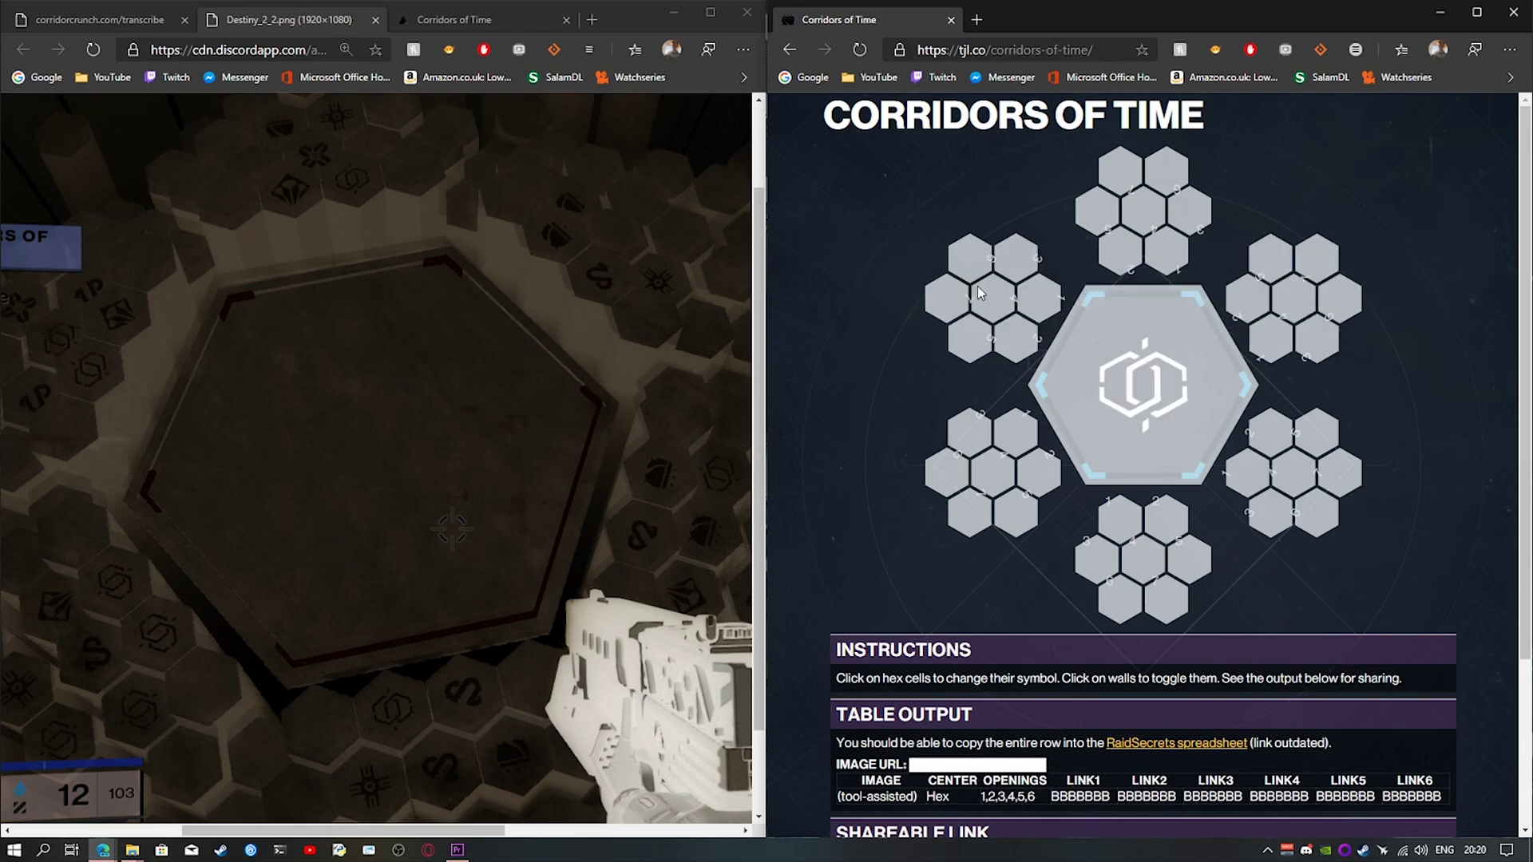
{"action": "left_click", "coordinate": [1157, 399]}
{"action": "left_click", "coordinate": [1331, 299]}
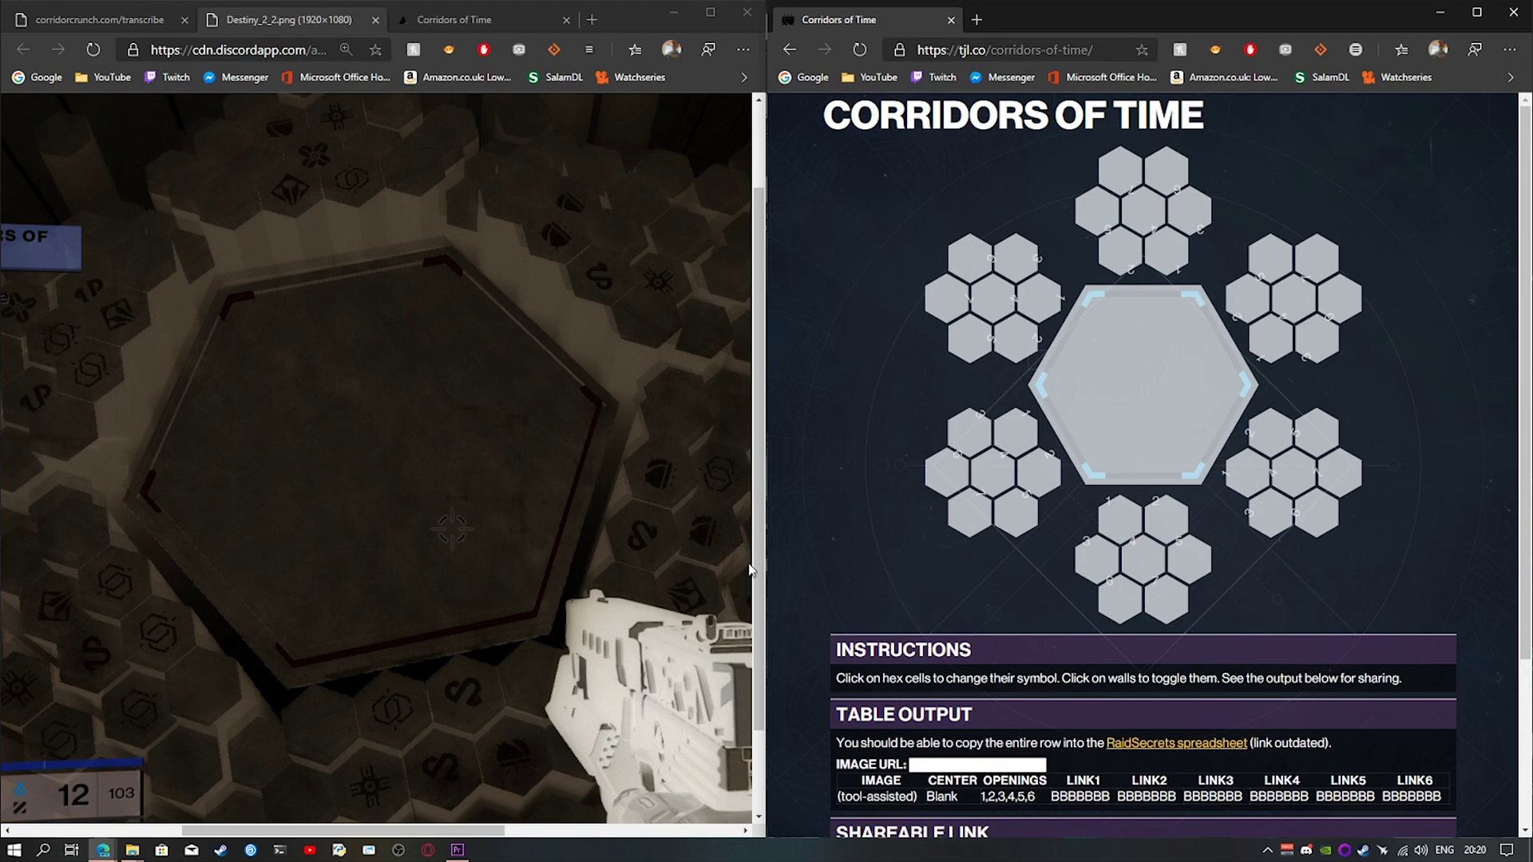
{"action": "left_click", "coordinate": [1227, 431]}
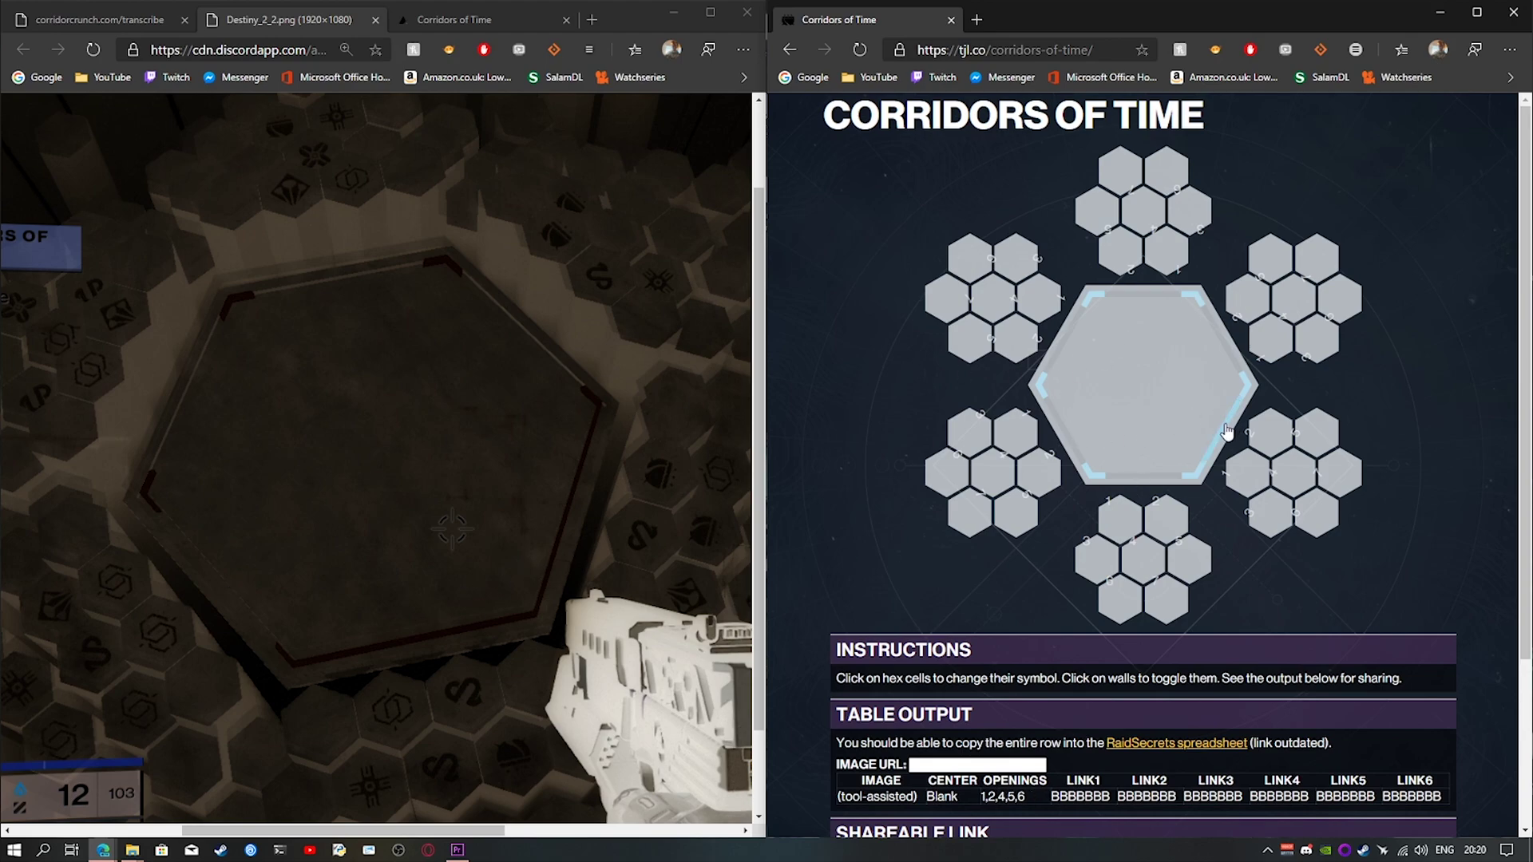
{"action": "left_click", "coordinate": [1128, 480]}
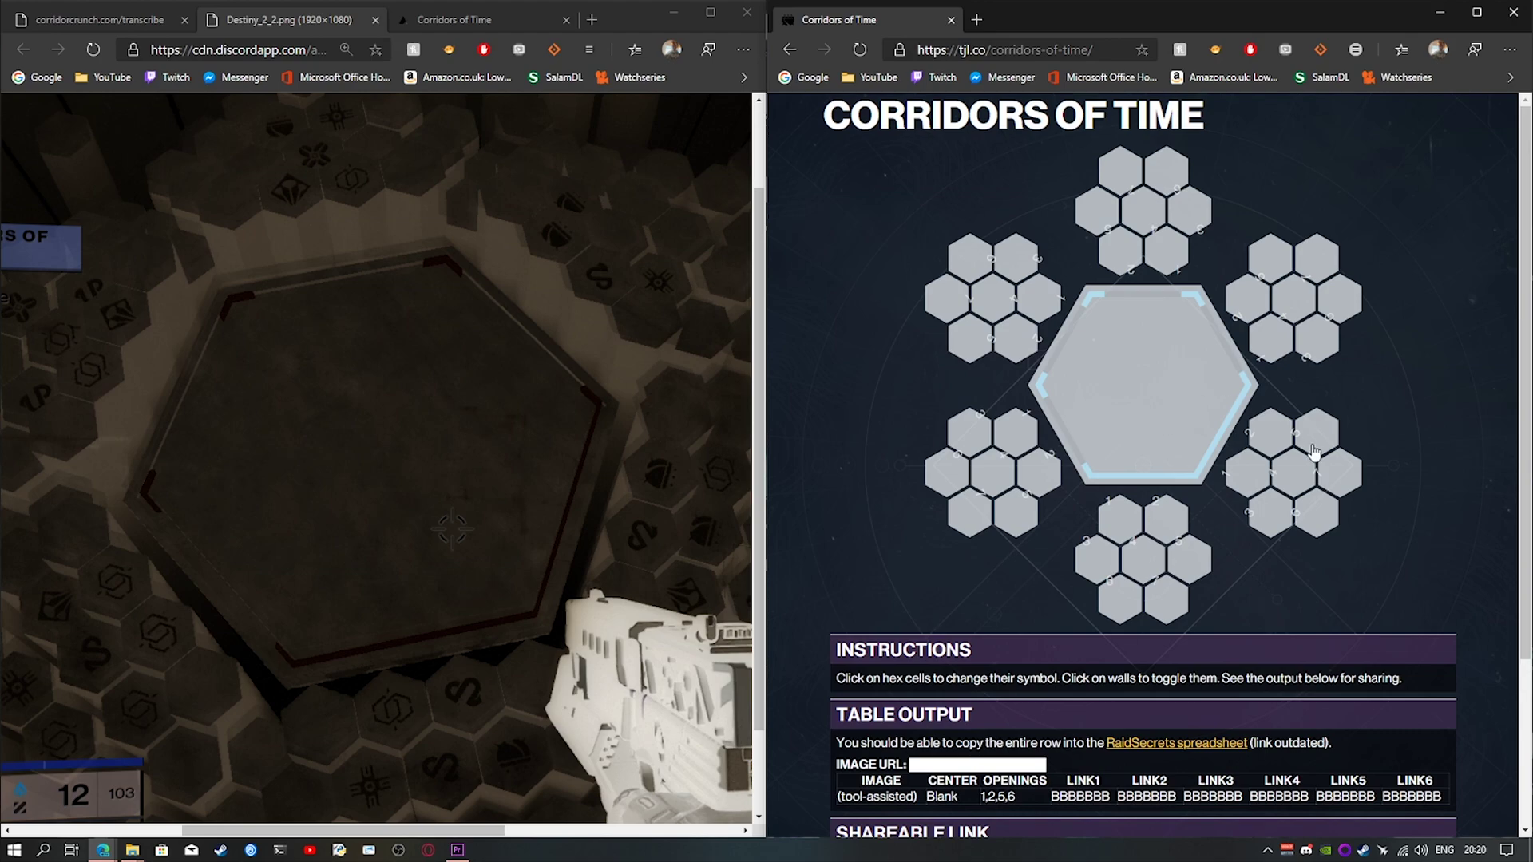
{"action": "scroll", "coordinate": [371, 278], "scroll_direction": "up", "scroll_amount": 2}
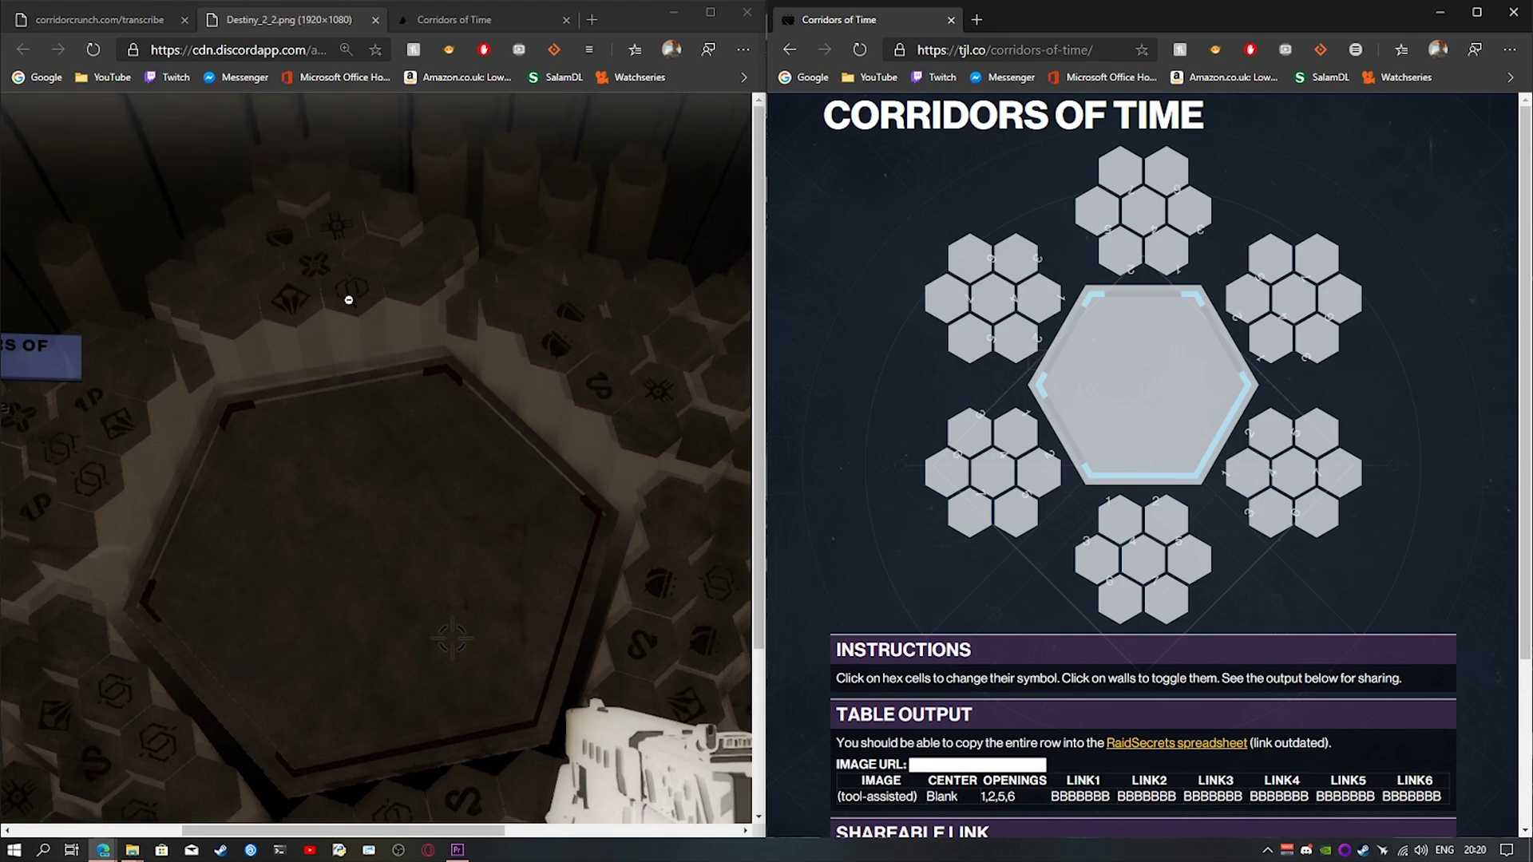
- Fill the top cluster's cells with Hex, Diamond, Clover, Cauldron and Plus symbols
{"action": "left_click", "coordinate": [1167, 262]}
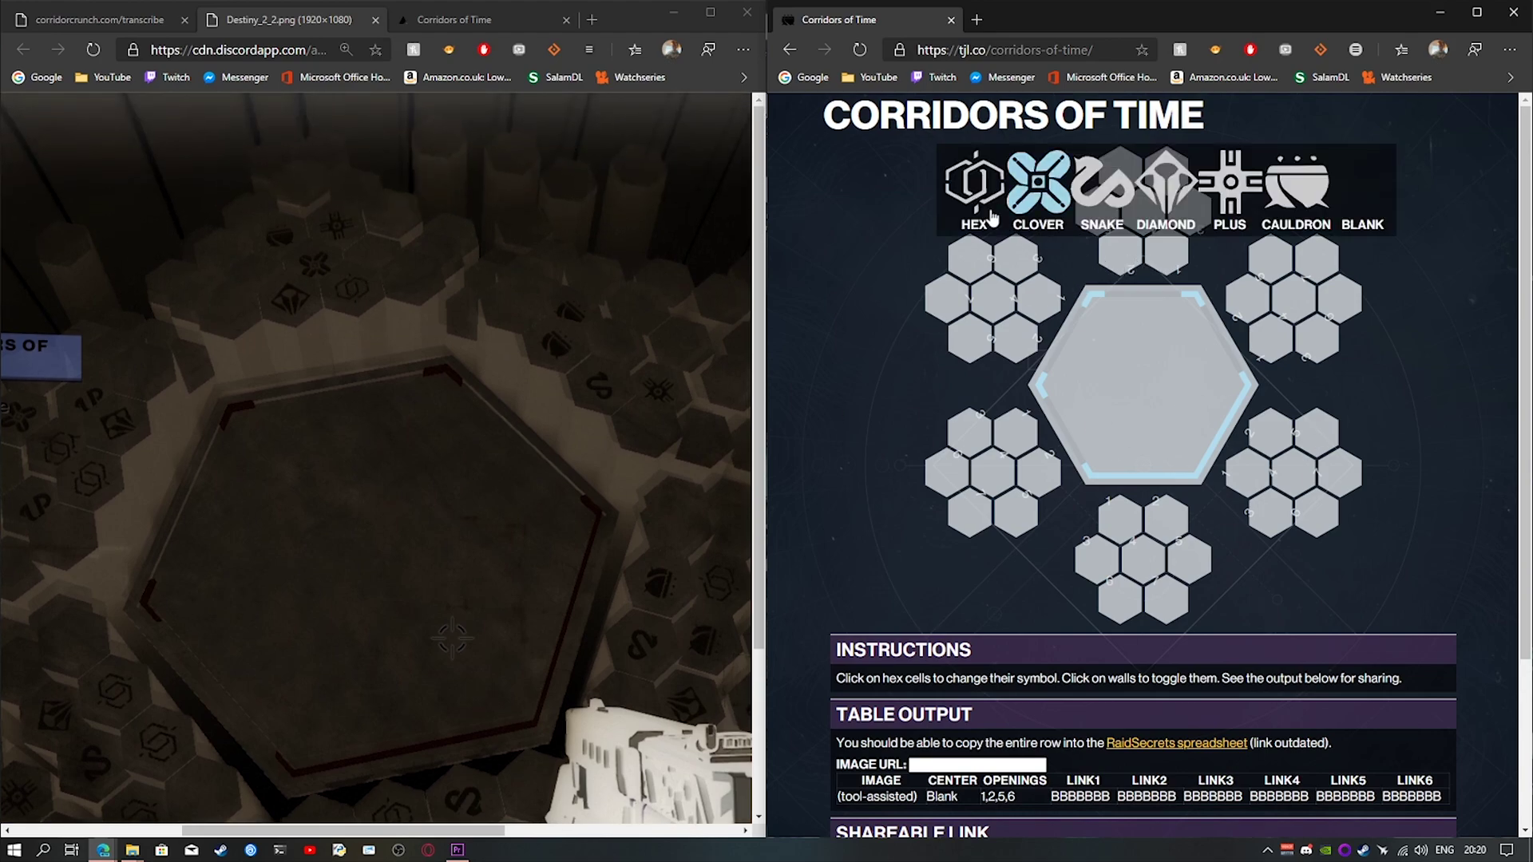
{"action": "left_click", "coordinate": [975, 200]}
{"action": "left_click", "coordinate": [1120, 254]}
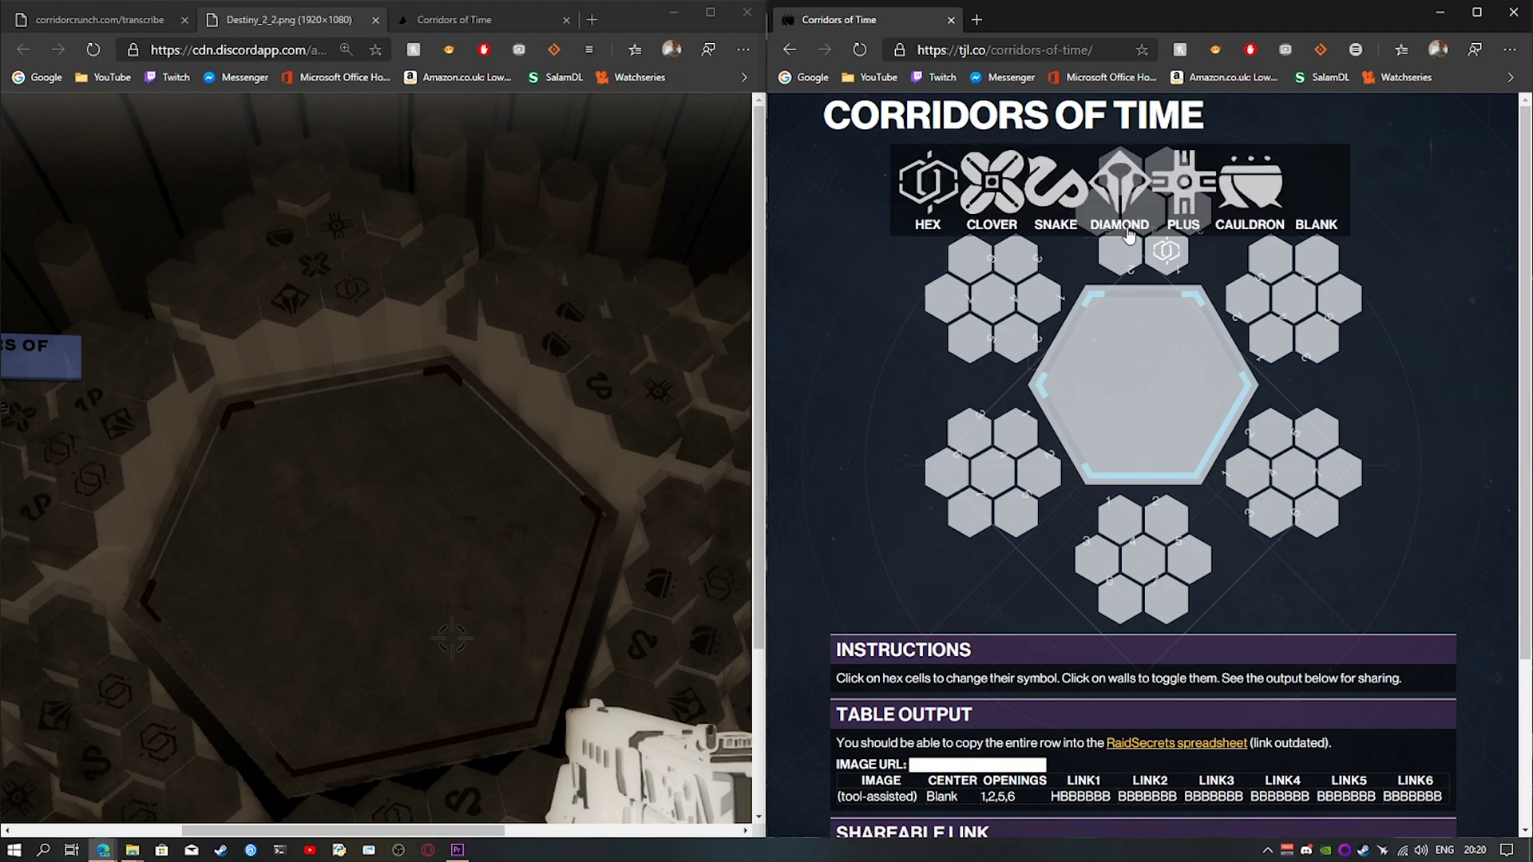
{"action": "left_click", "coordinate": [1117, 186]}
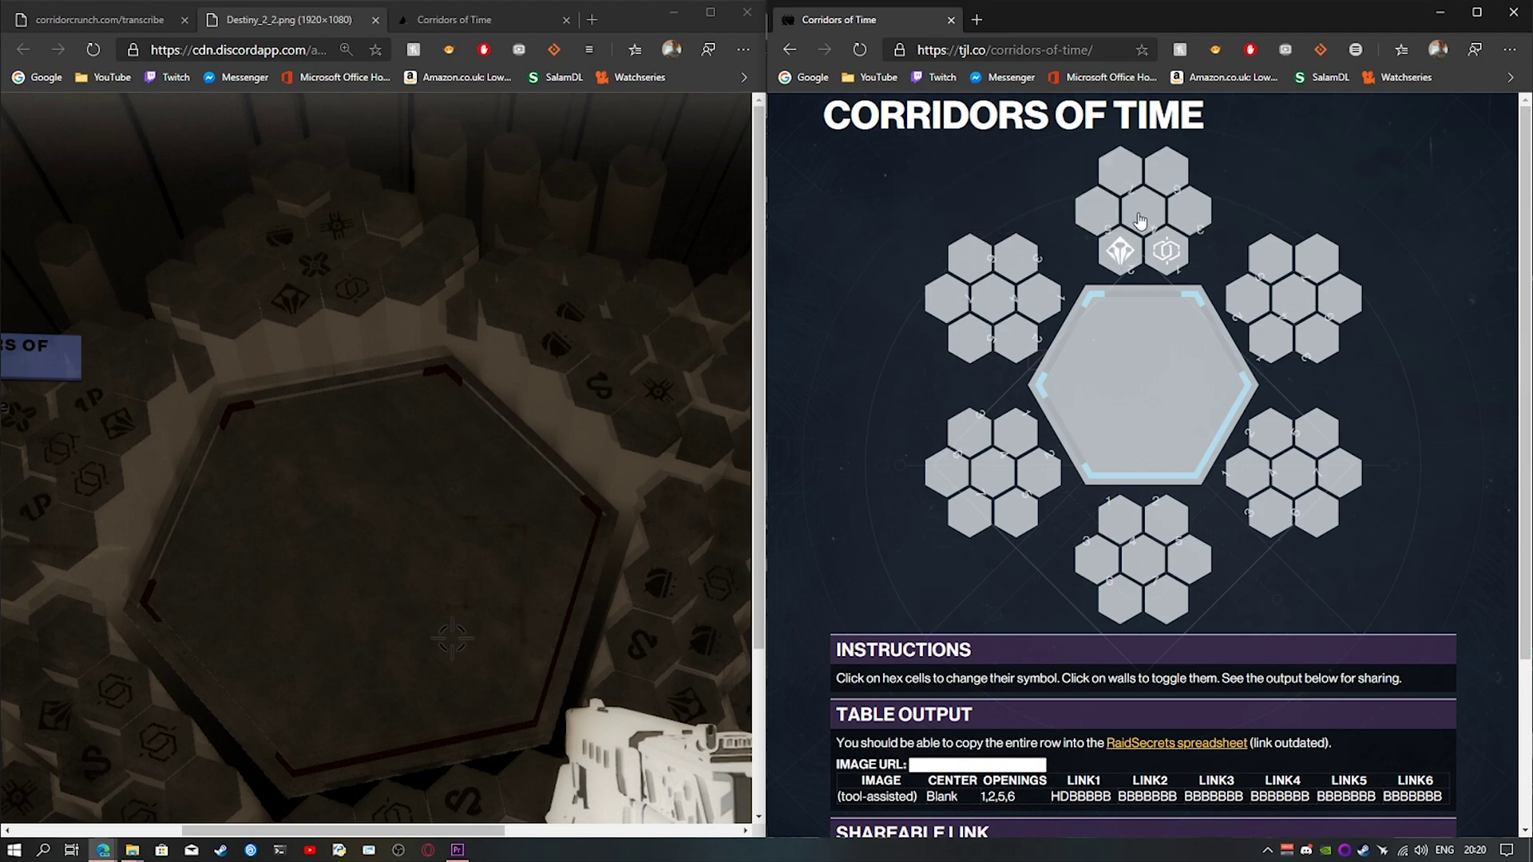
{"action": "left_click", "coordinate": [1141, 219]}
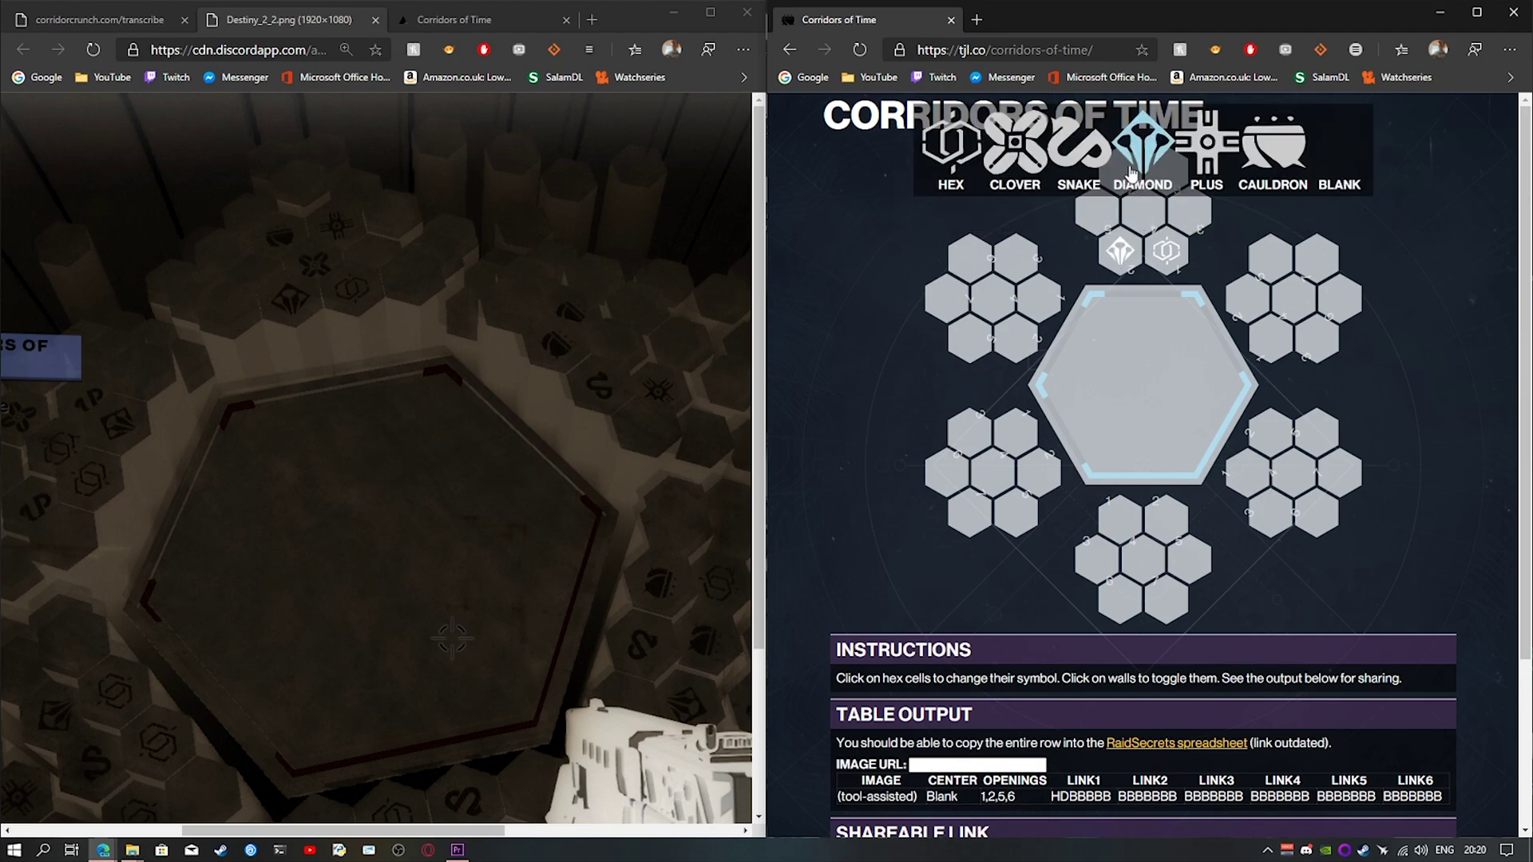
{"action": "left_click", "coordinate": [1030, 170]}
{"action": "left_click", "coordinate": [1131, 171]}
{"action": "left_click", "coordinate": [1173, 199]}
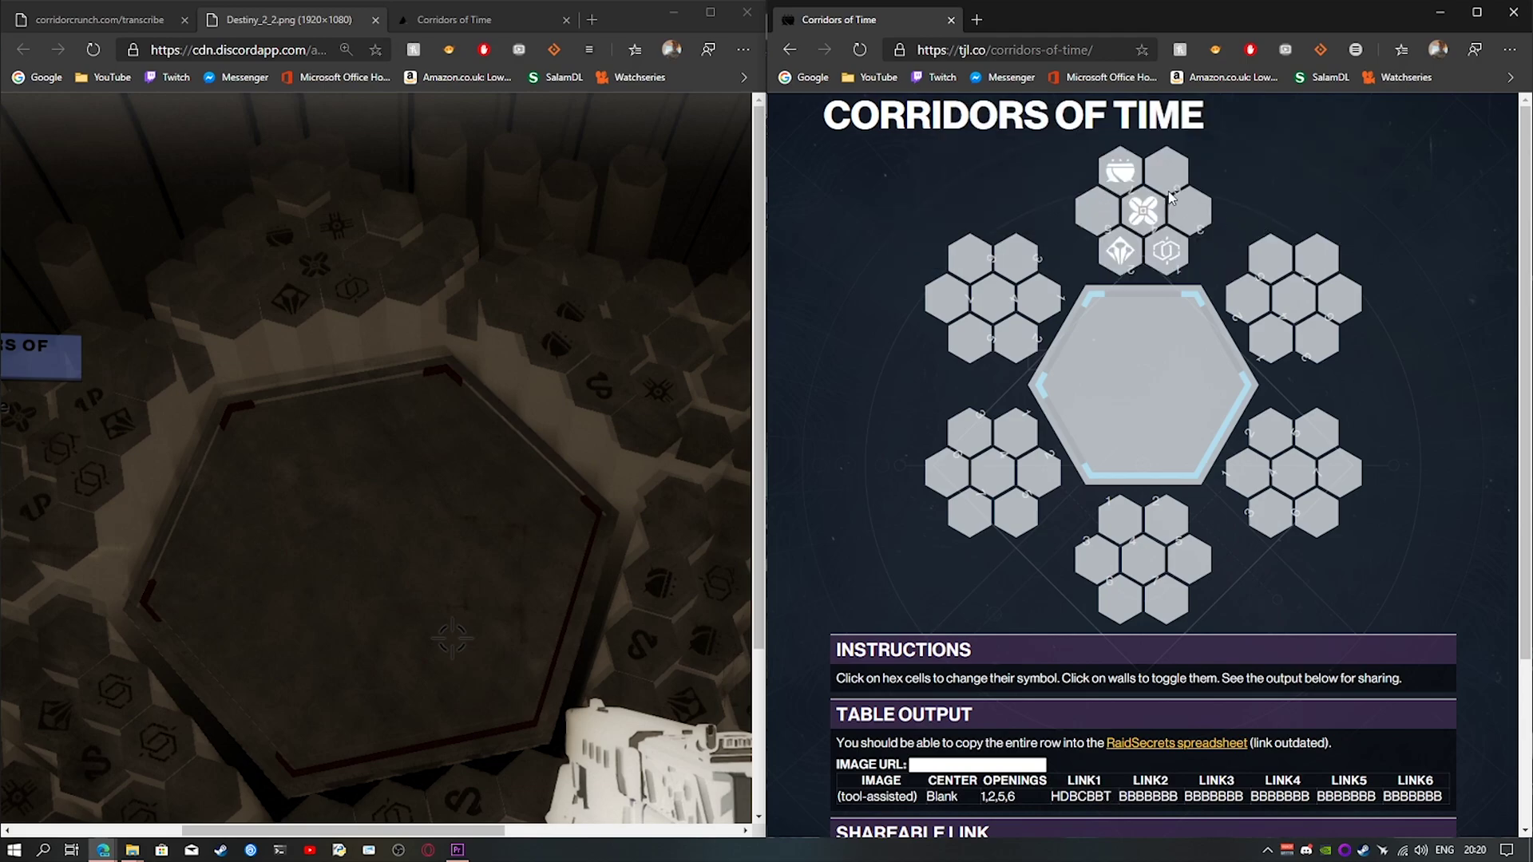
{"action": "left_click", "coordinate": [1150, 171]}
{"action": "left_click", "coordinate": [1330, 240]}
{"action": "left_click", "coordinate": [1121, 179]}
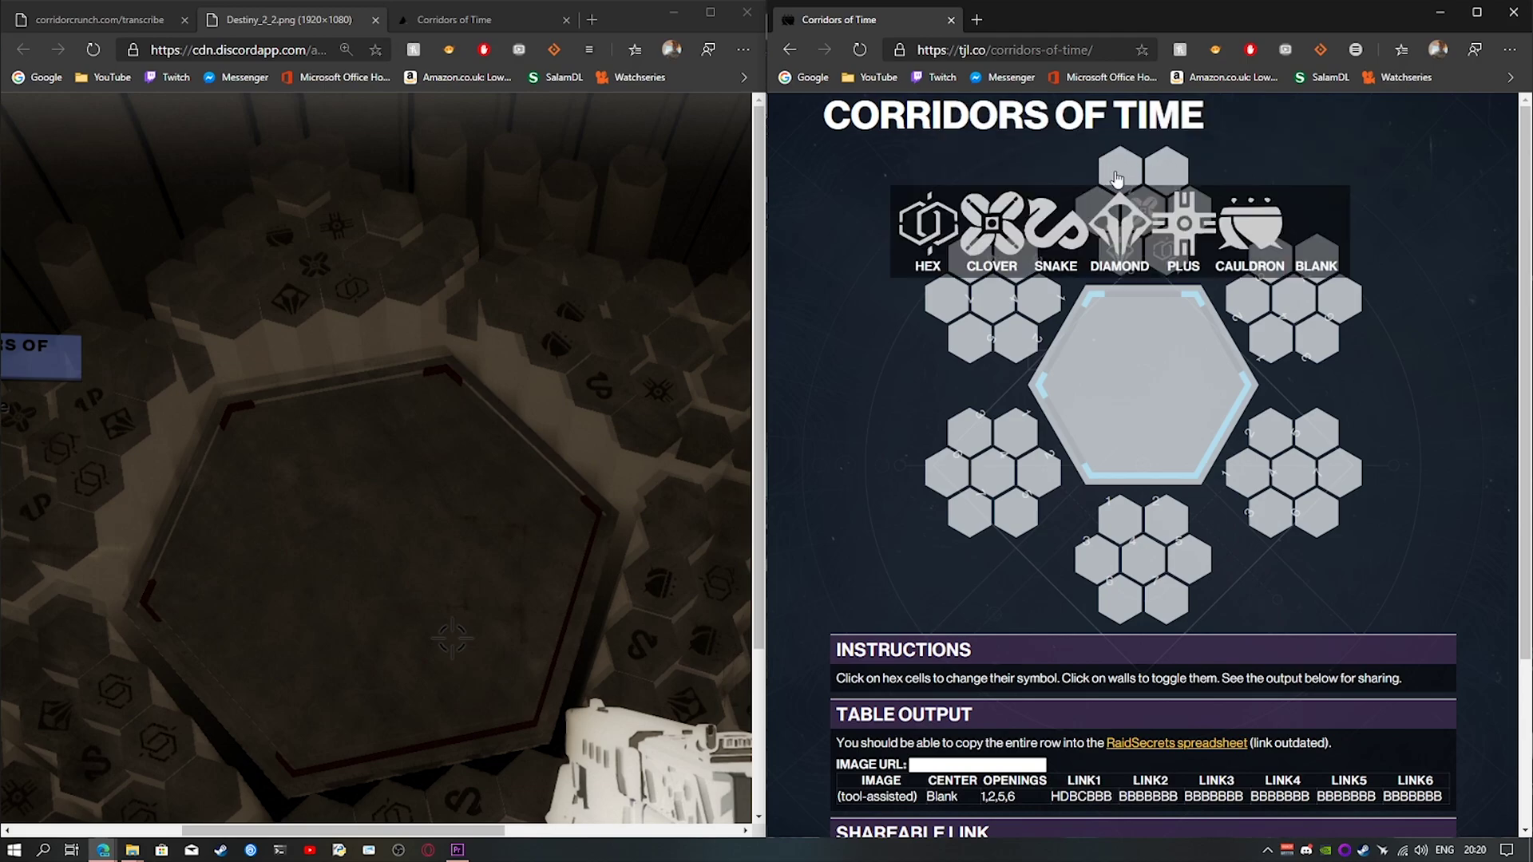
{"action": "left_click", "coordinate": [1230, 217]}
{"action": "left_click", "coordinate": [1192, 191]}
{"action": "left_click", "coordinate": [1221, 223]}
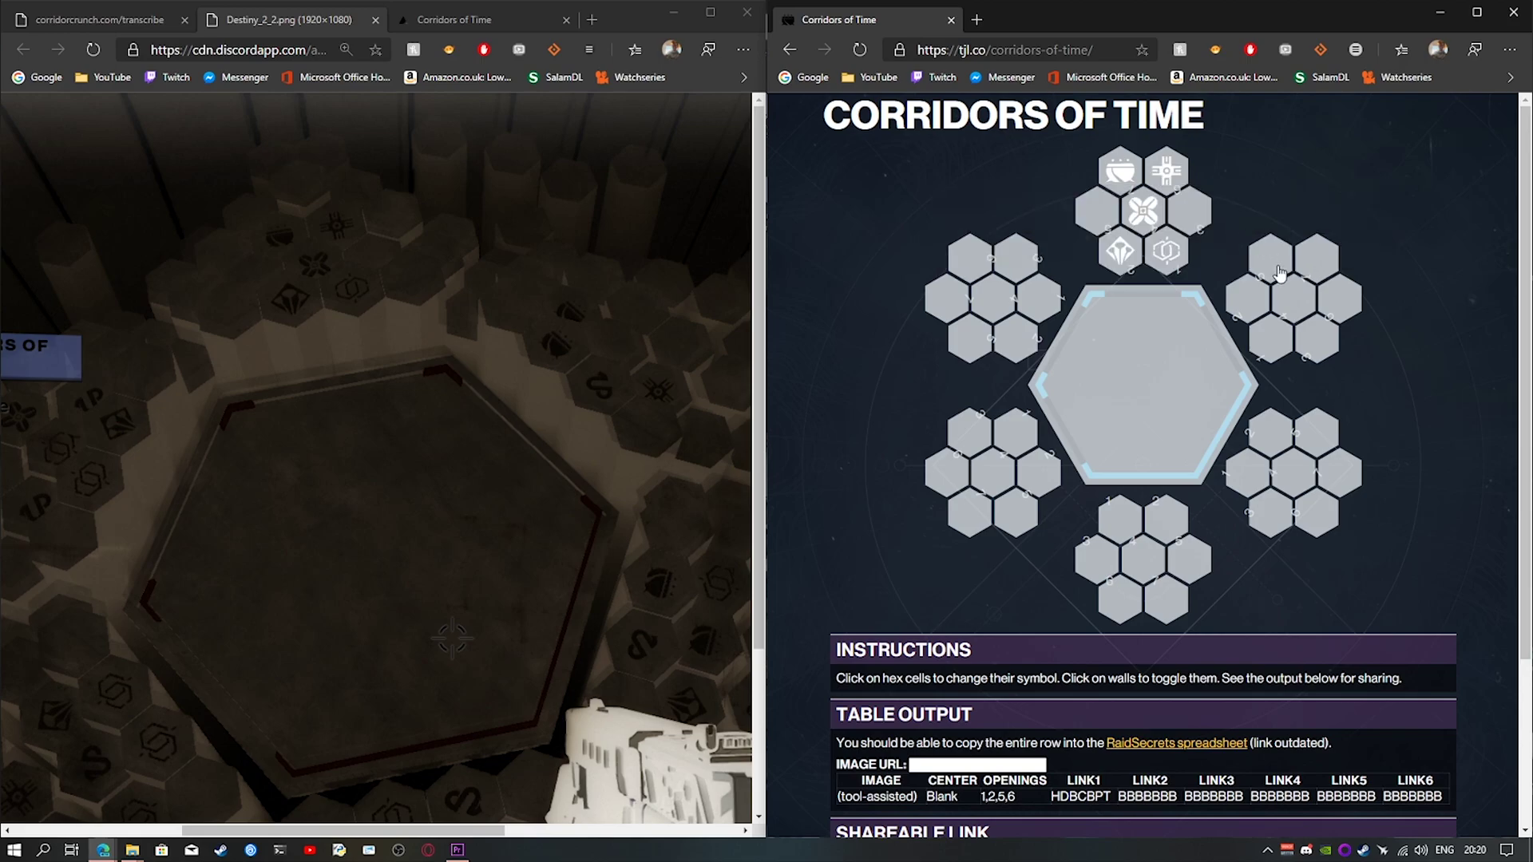
- Fill the right cluster's cells with their matching symbols, starting with a Cauldron
{"action": "left_click", "coordinate": [1249, 310]}
{"action": "left_click", "coordinate": [1357, 244]}
{"action": "left_click", "coordinate": [1269, 286]}
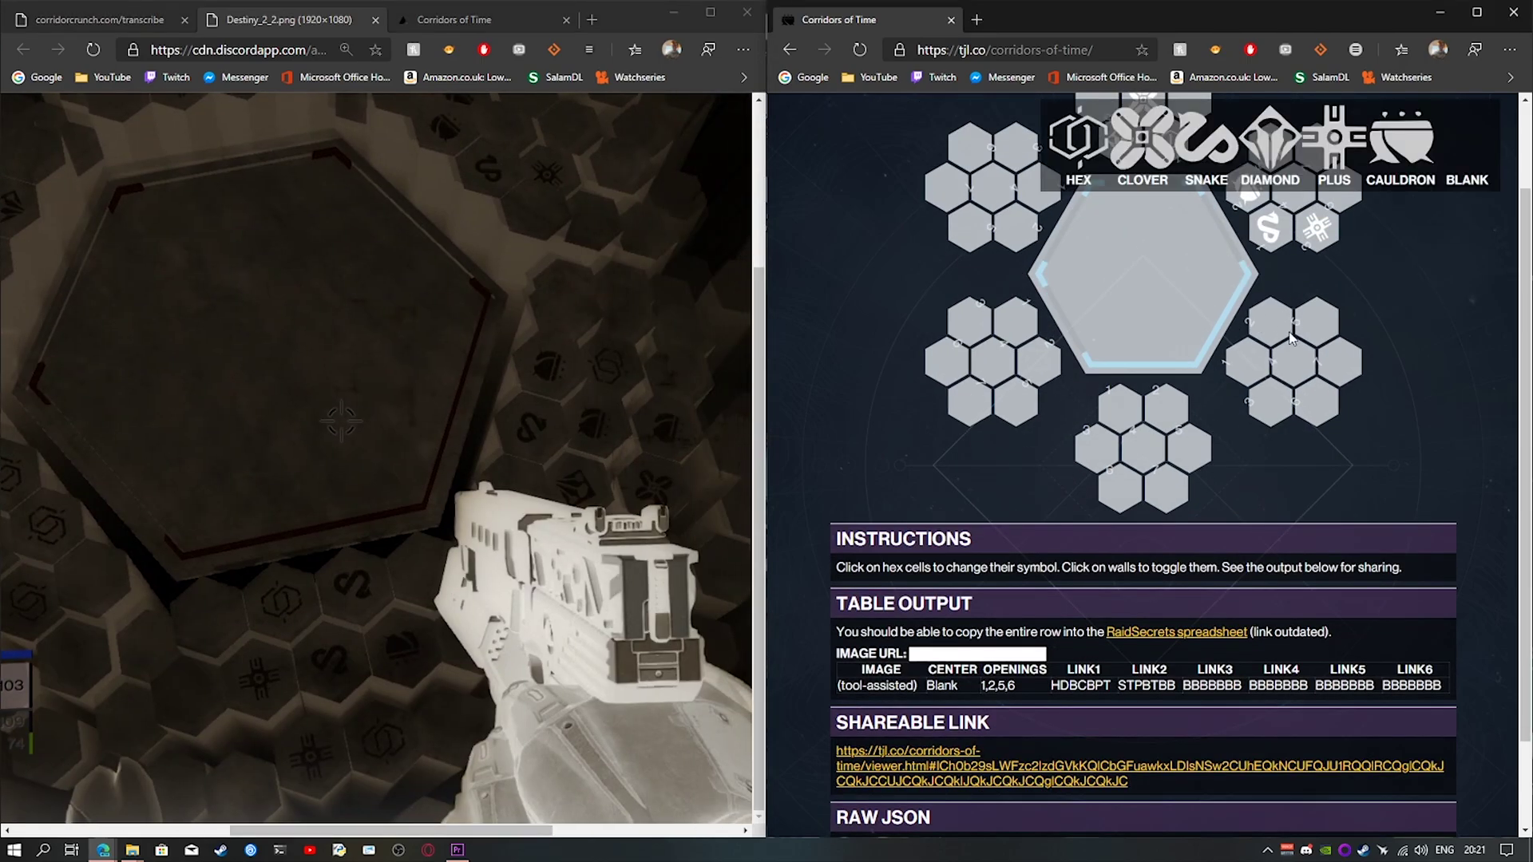
{"action": "left_click", "coordinate": [1400, 139]}
{"action": "left_click", "coordinate": [1246, 361]}
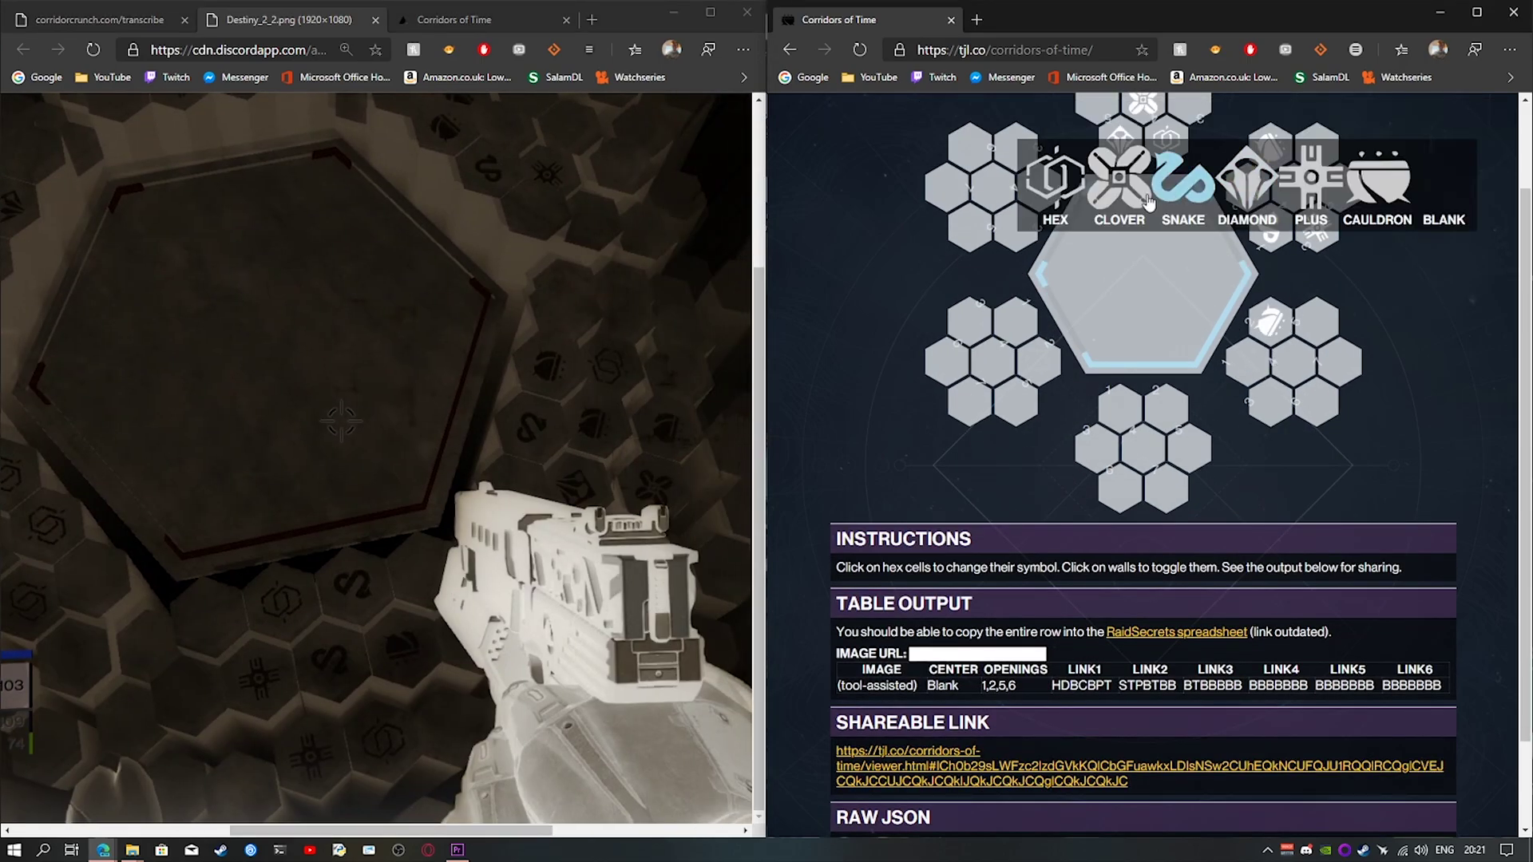
{"action": "left_click", "coordinate": [1181, 177]}
{"action": "left_click", "coordinate": [1269, 400]}
{"action": "left_click", "coordinate": [1269, 216]}
{"action": "left_click", "coordinate": [1293, 361]}
{"action": "left_click", "coordinate": [1416, 177]}
{"action": "left_click", "coordinate": [1316, 320]}
{"action": "left_click", "coordinate": [1146, 177]}
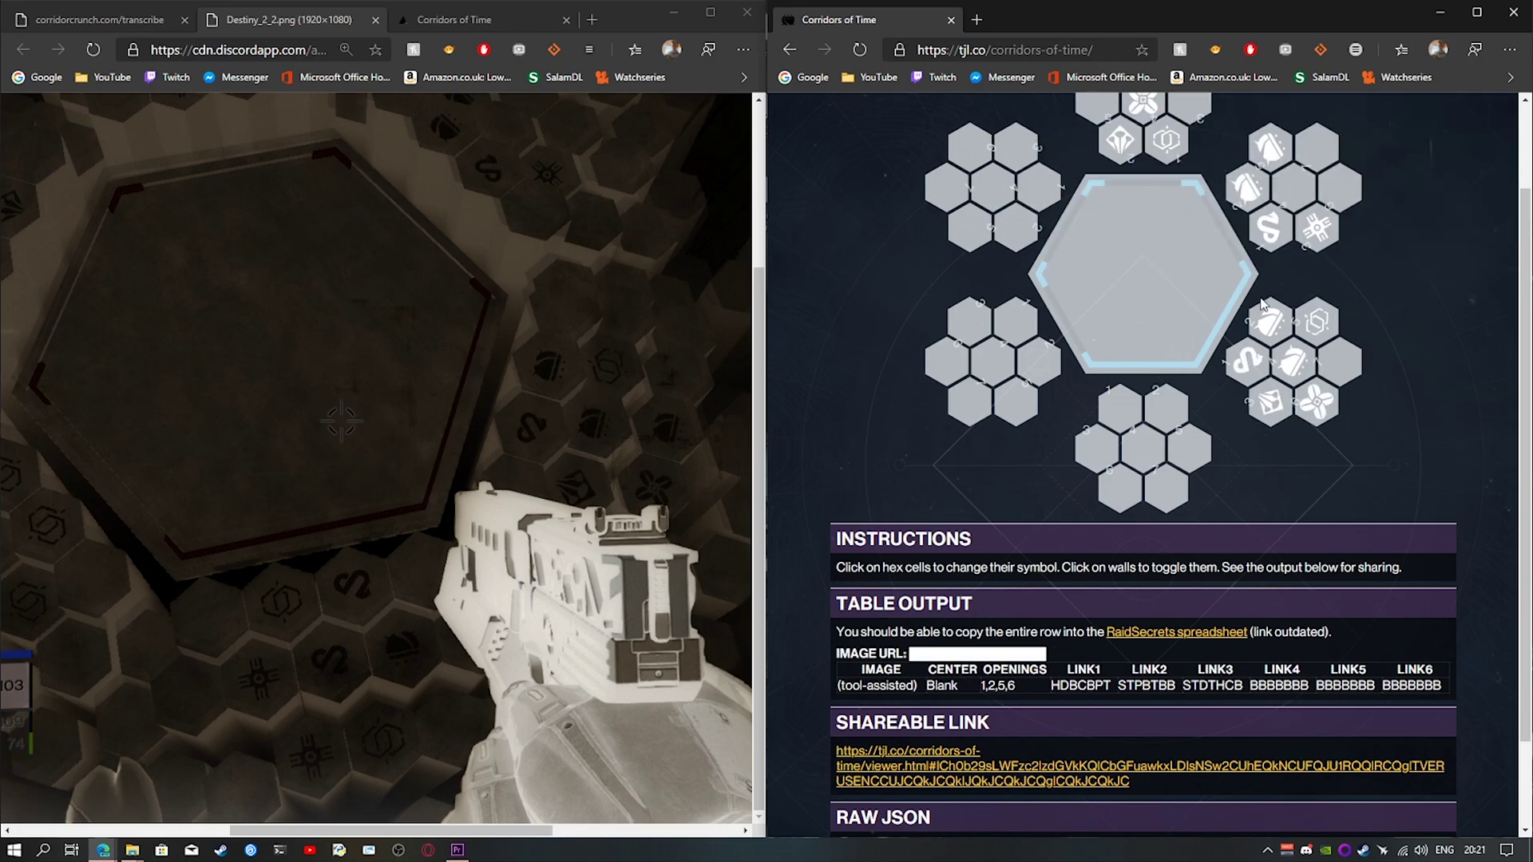
{"action": "left_click", "coordinate": [1339, 361]}
{"action": "left_click", "coordinate": [1418, 207]}
- Fill the bottom cluster's cells with Plus, Snake, Cauldron, Hex and Plus symbols
{"action": "left_click", "coordinate": [1120, 407]}
{"action": "left_click", "coordinate": [958, 256]}
{"action": "left_click", "coordinate": [1097, 447]}
{"action": "left_click", "coordinate": [1156, 308]}
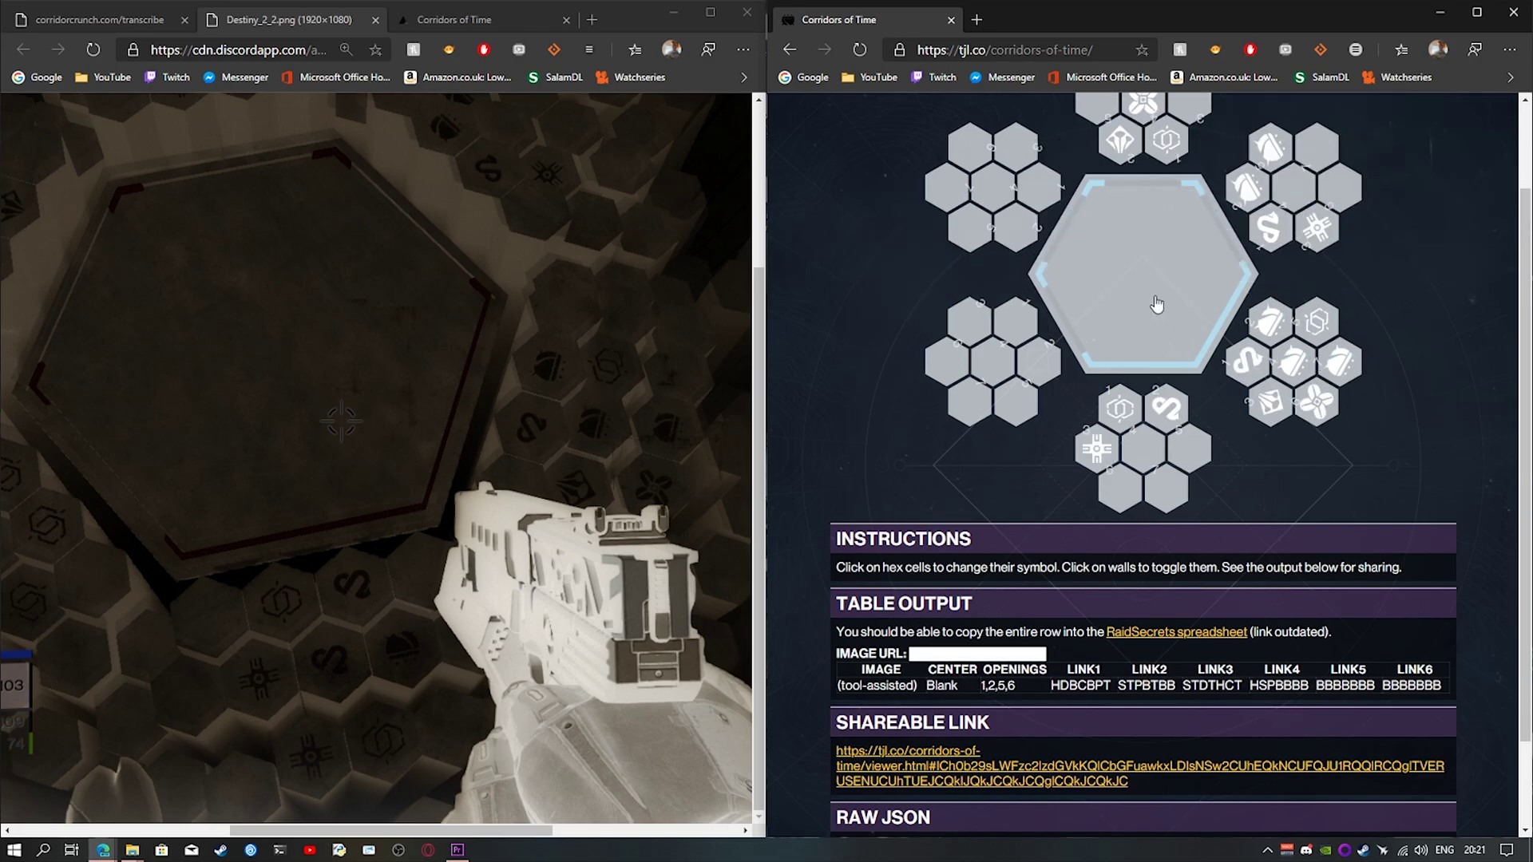
{"action": "left_click", "coordinate": [1143, 447]}
{"action": "left_click", "coordinate": [1076, 299]}
{"action": "left_click", "coordinate": [1189, 448]}
{"action": "left_click", "coordinate": [1312, 299]}
{"action": "left_click", "coordinate": [1166, 489]}
{"action": "left_click", "coordinate": [972, 315]}
{"action": "left_click", "coordinate": [1182, 317]}
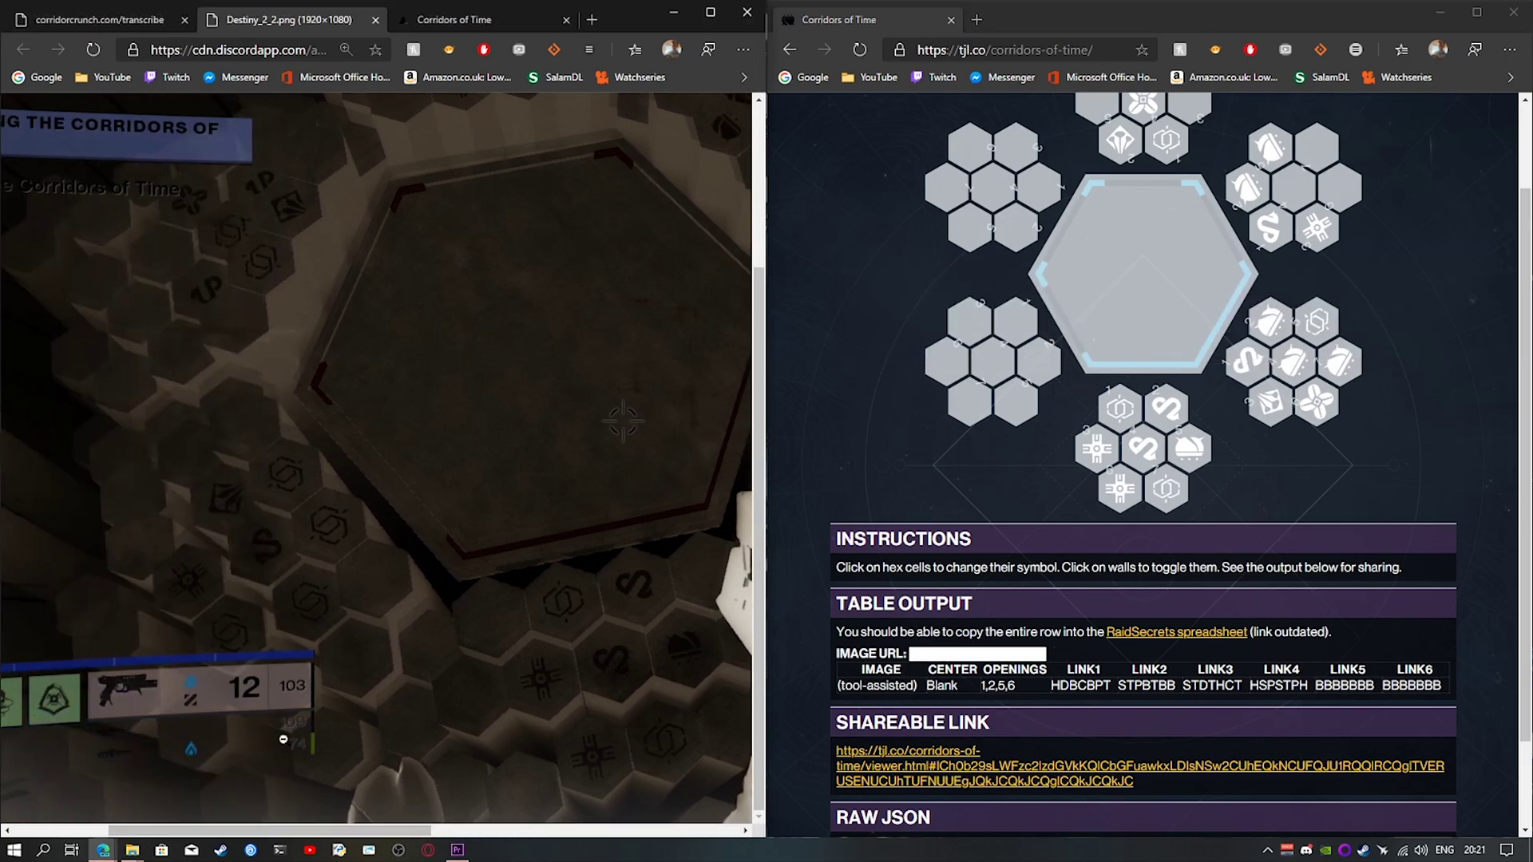
- Fill the lower-left cluster's cells with Plus, Hex, Hex, Snake, Diamond and Hex symbols
{"action": "left_click", "coordinate": [969, 401]}
{"action": "left_click", "coordinate": [804, 216]}
{"action": "left_click", "coordinate": [947, 361]}
{"action": "left_click", "coordinate": [1061, 177]}
{"action": "left_click", "coordinate": [1015, 401]}
{"action": "left_click", "coordinate": [805, 216]}
{"action": "left_click", "coordinate": [992, 361]}
{"action": "left_click", "coordinate": [943, 185]}
{"action": "left_click", "coordinate": [969, 319]}
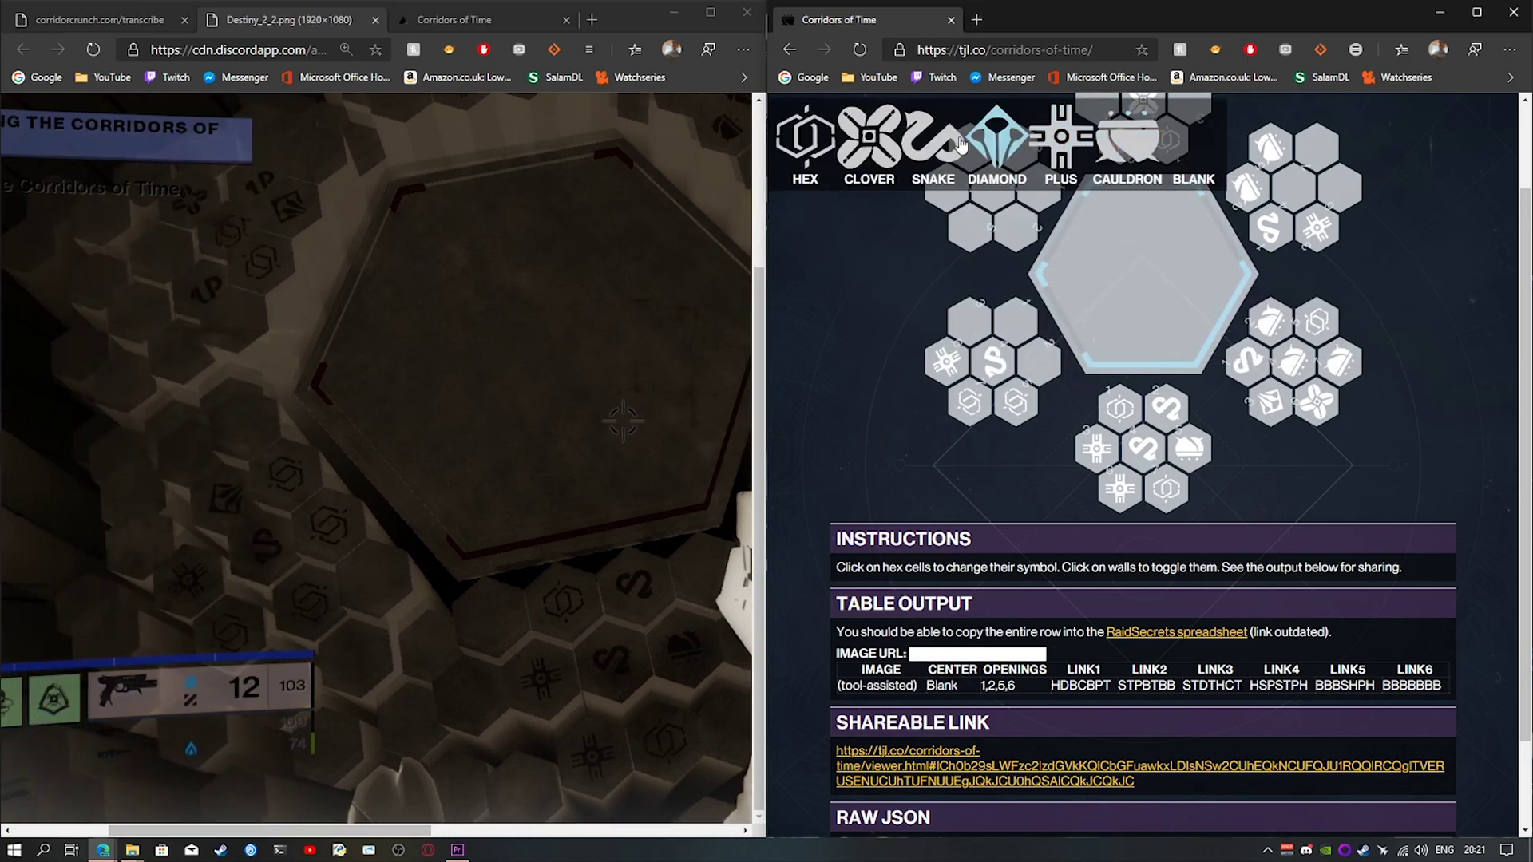
{"action": "left_click", "coordinate": [997, 177]}
{"action": "left_click", "coordinate": [1016, 319]}
{"action": "left_click", "coordinate": [805, 177]}
{"action": "left_click", "coordinate": [1039, 361]}
{"action": "left_click", "coordinate": [805, 178]}
- Fill the upper-left cluster's cells with Diamond, Snake, Hex, Snake and Clover symbols
{"action": "scroll", "coordinate": [846, 270], "scroll_direction": "up", "scroll_amount": 1}
{"action": "left_click", "coordinate": [1038, 298]}
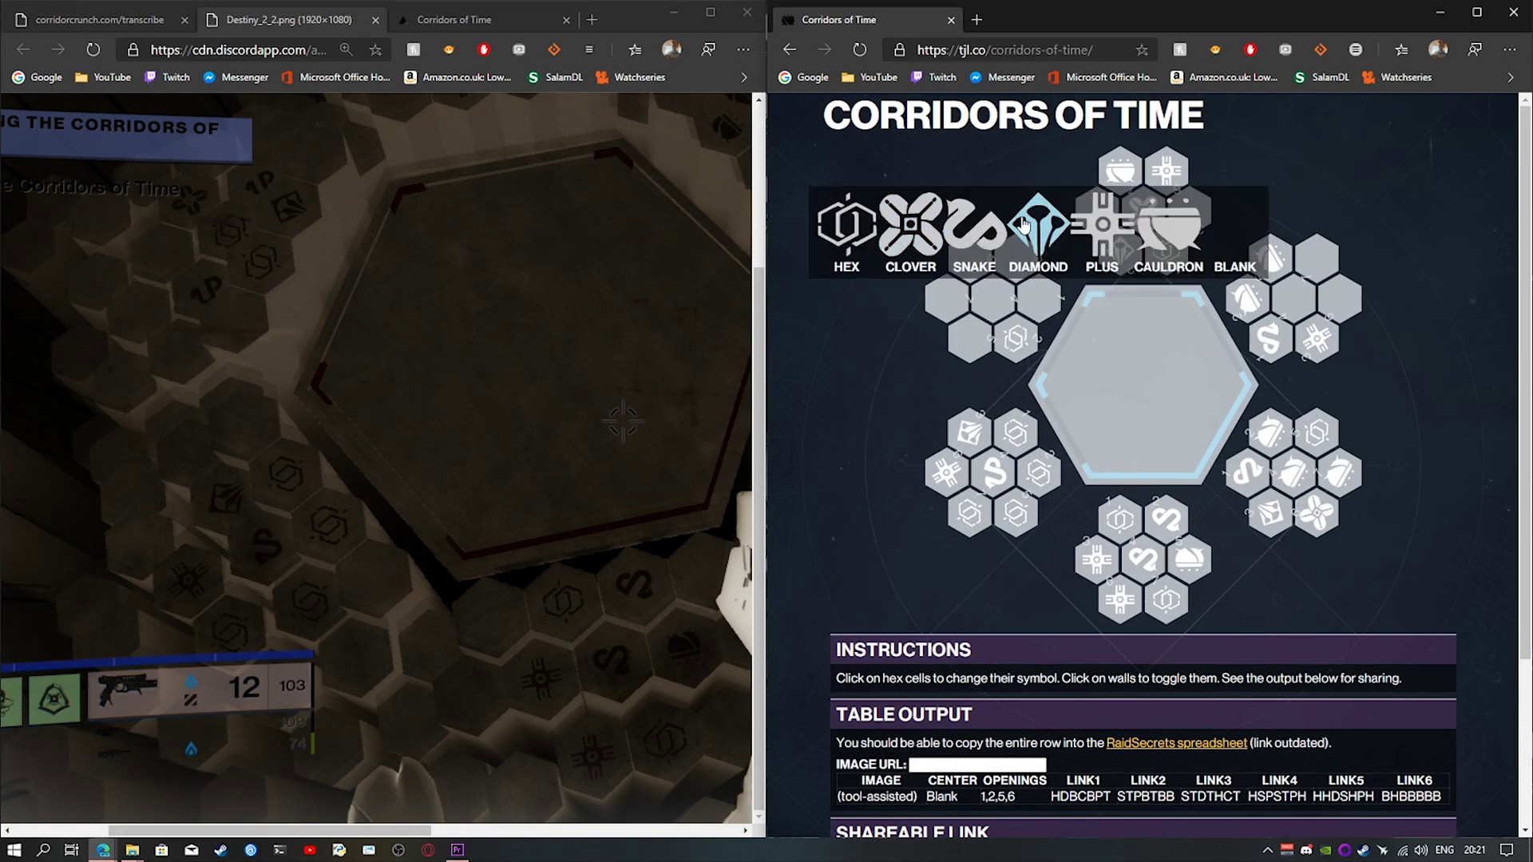
{"action": "left_click", "coordinate": [1040, 223]}
{"action": "left_click", "coordinate": [1015, 258]}
{"action": "left_click", "coordinate": [952, 184]}
{"action": "left_click", "coordinate": [992, 298]}
{"action": "left_click", "coordinate": [970, 337]}
{"action": "left_click", "coordinate": [932, 264]}
{"action": "left_click", "coordinate": [970, 258]}
{"action": "left_click", "coordinate": [870, 188]}
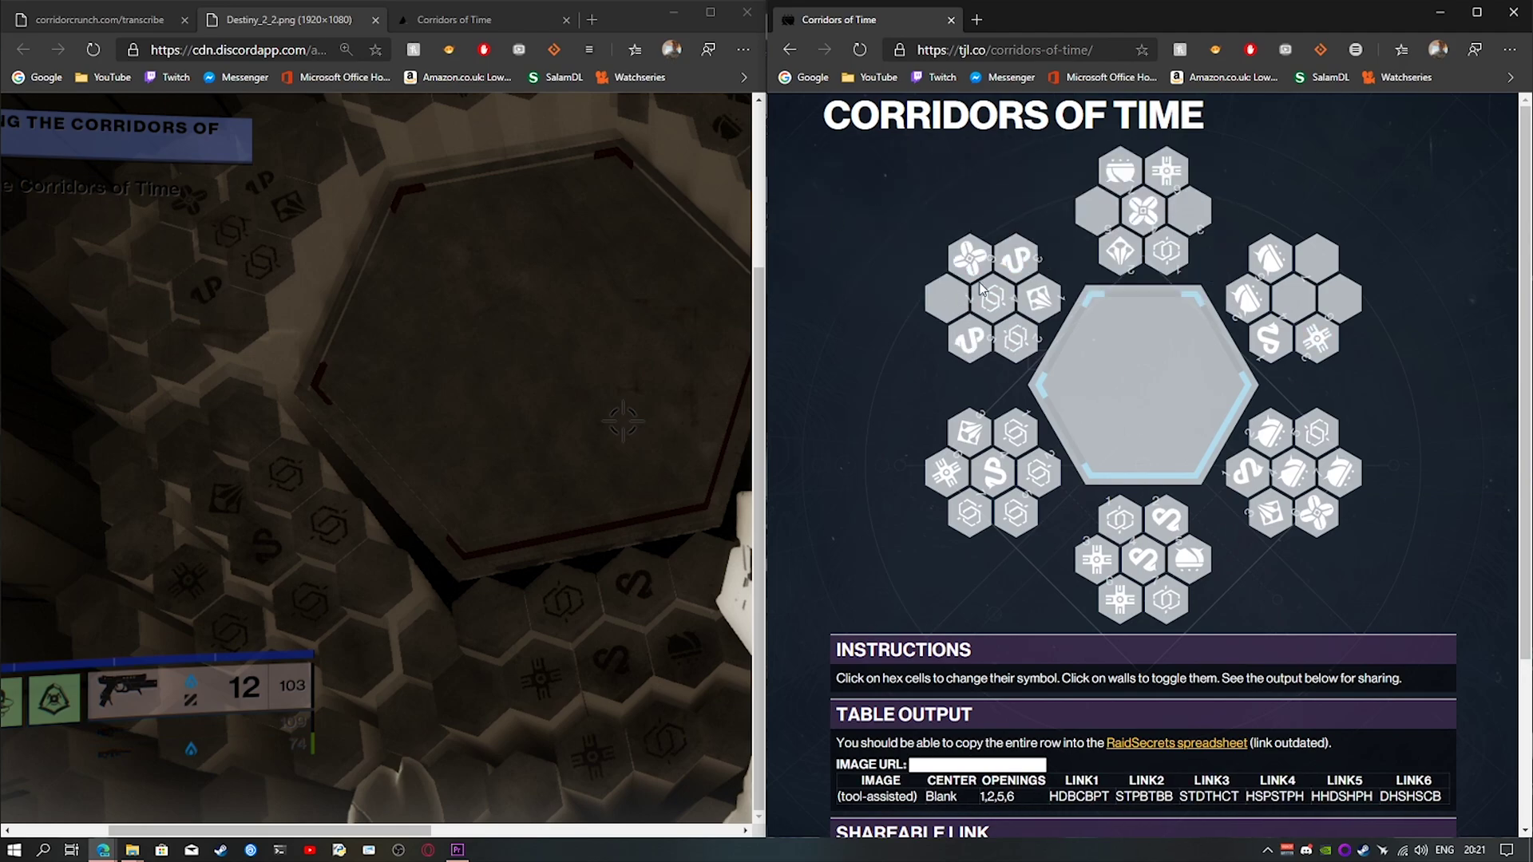
{"action": "scroll", "coordinate": [1214, 281], "scroll_direction": "down", "scroll_amount": 3}
- Correct a bottom-cluster cell to Snake and copy the full tjl.co raw JSON
{"action": "left_click", "coordinate": [1172, 294]}
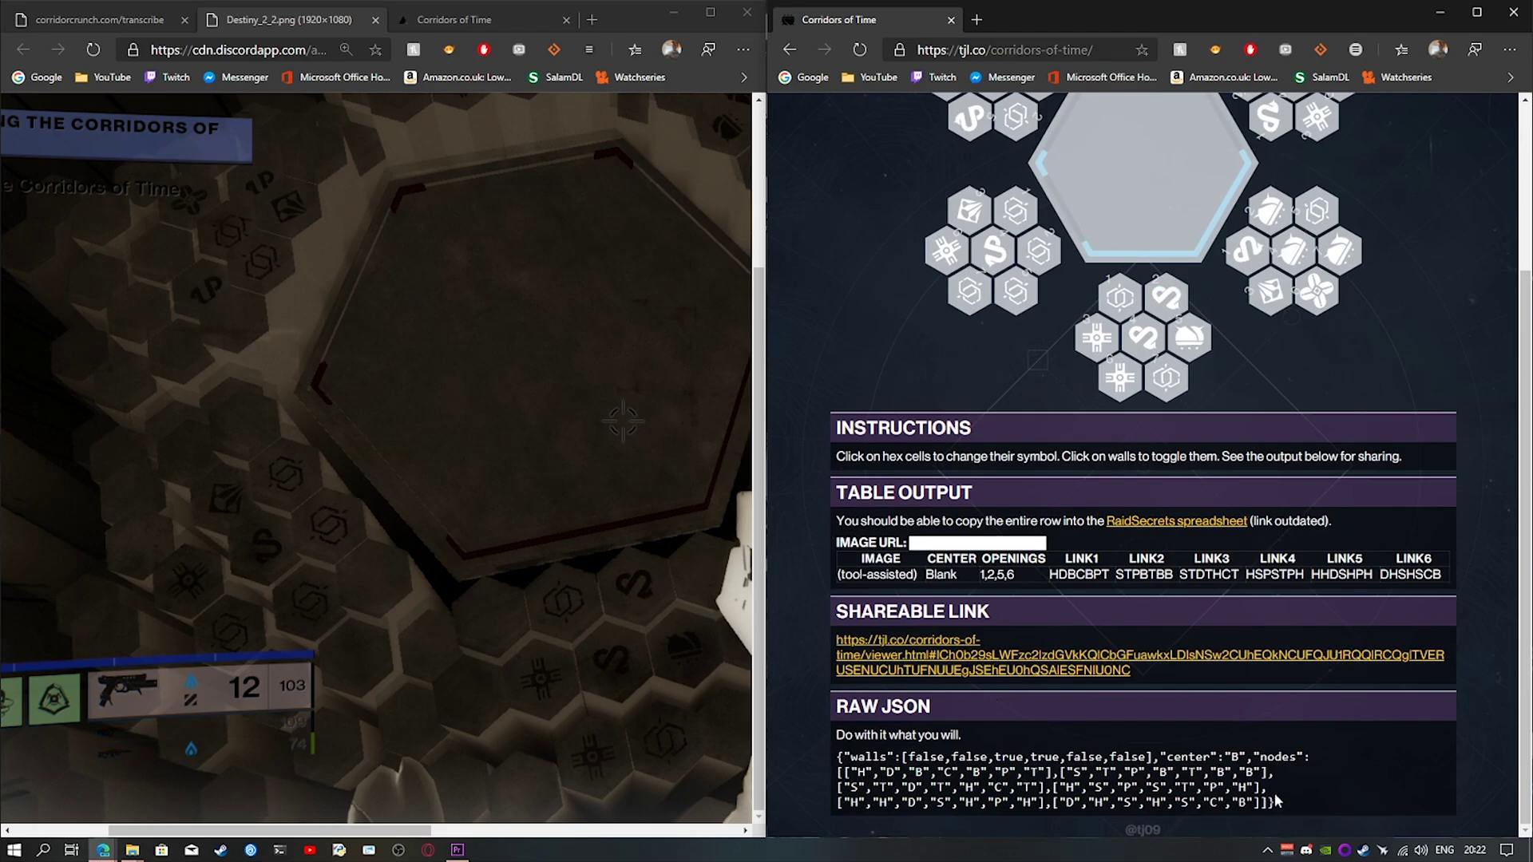
{"action": "left_click_drag", "start_coordinate": [1276, 801], "coordinate": [829, 763]}
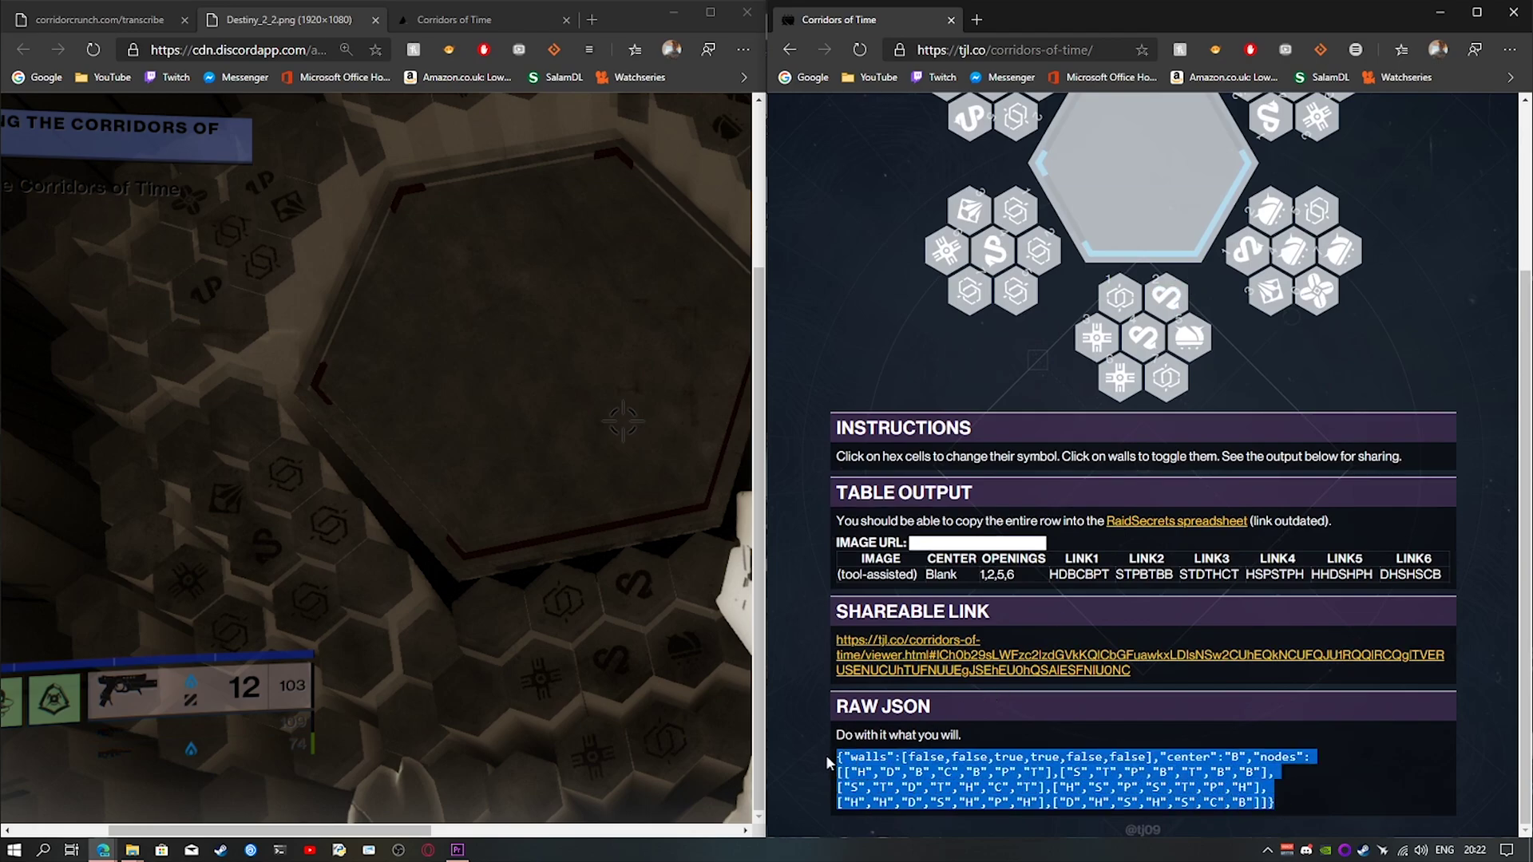
{"action": "right_click", "coordinate": [902, 768]}
{"action": "left_click", "coordinate": [934, 599]}
- Paste the JSON into the legacy Corridor Crunch Raw JSON box and submit it
{"action": "left_click", "coordinate": [99, 19]}
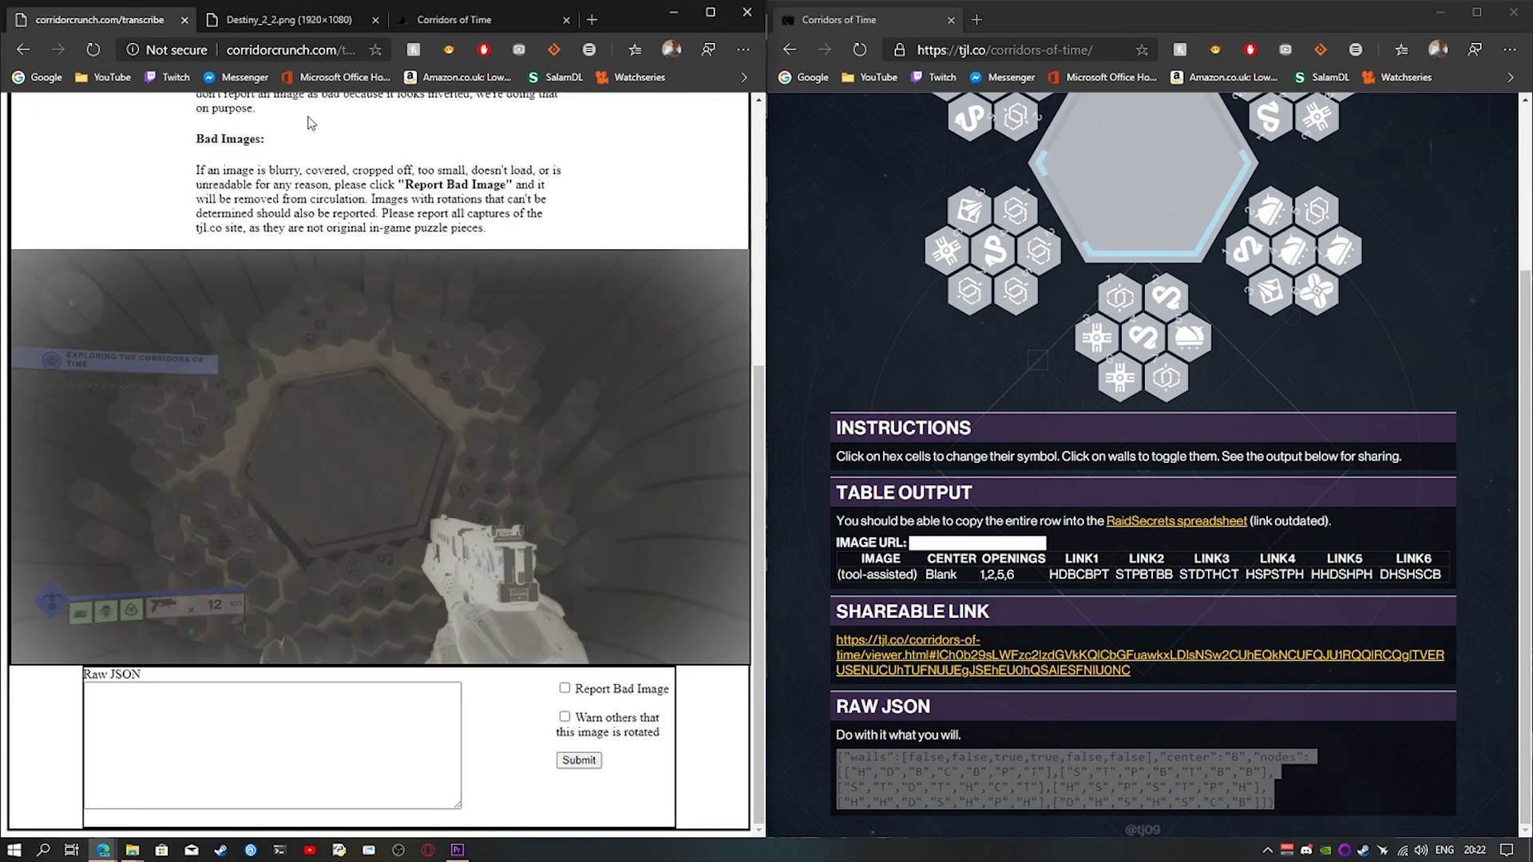
{"action": "left_click", "coordinate": [206, 722]}
{"action": "key", "text": "ctrl+v"}
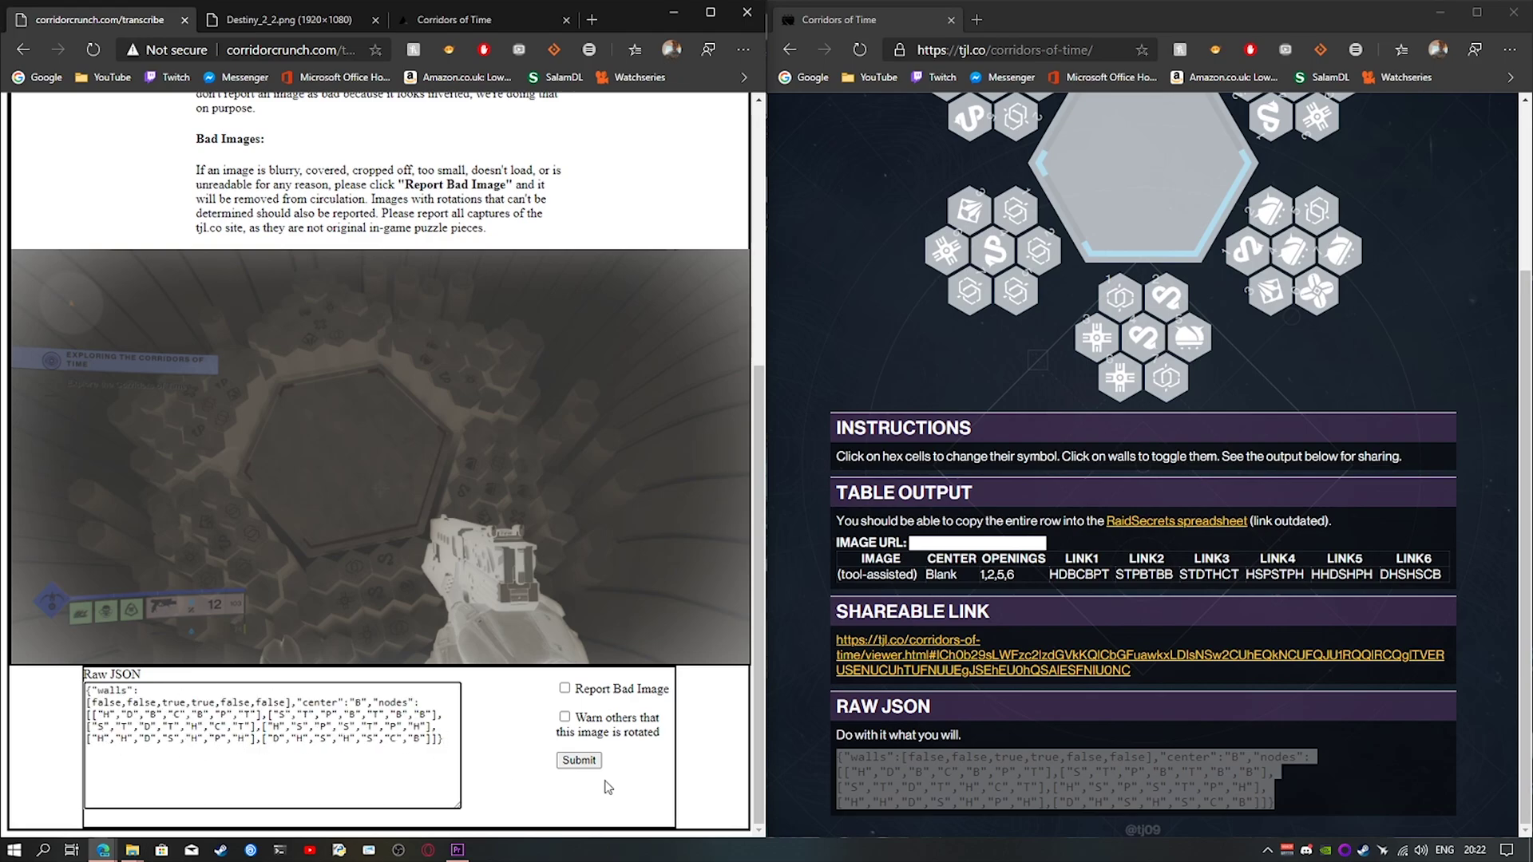
{"action": "left_click", "coordinate": [584, 768]}
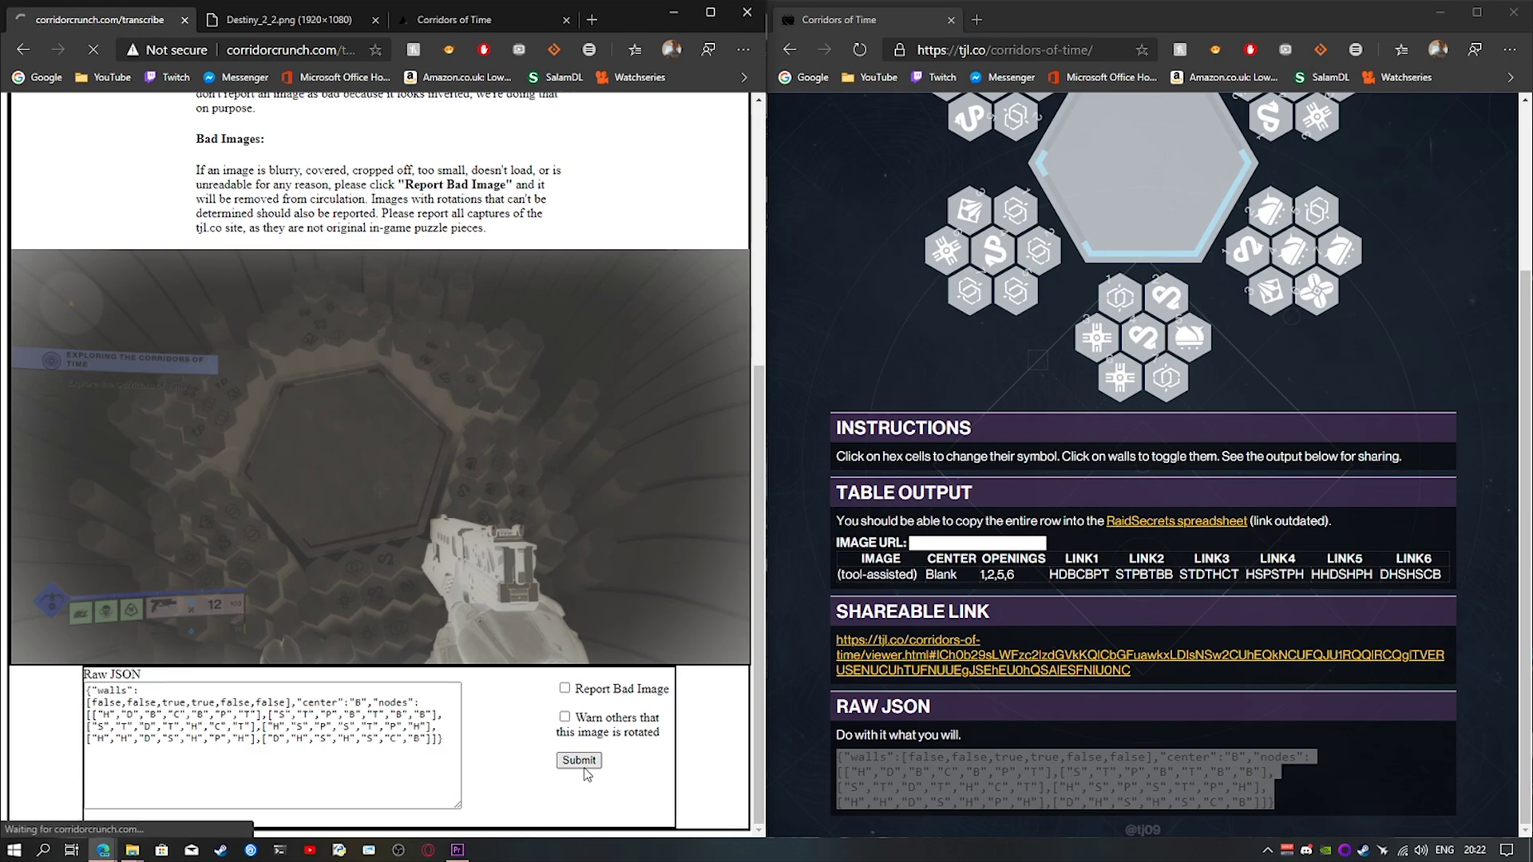
- Paste the copied raw JSON into the new site's JSON Sequence box
{"action": "left_click", "coordinate": [473, 21]}
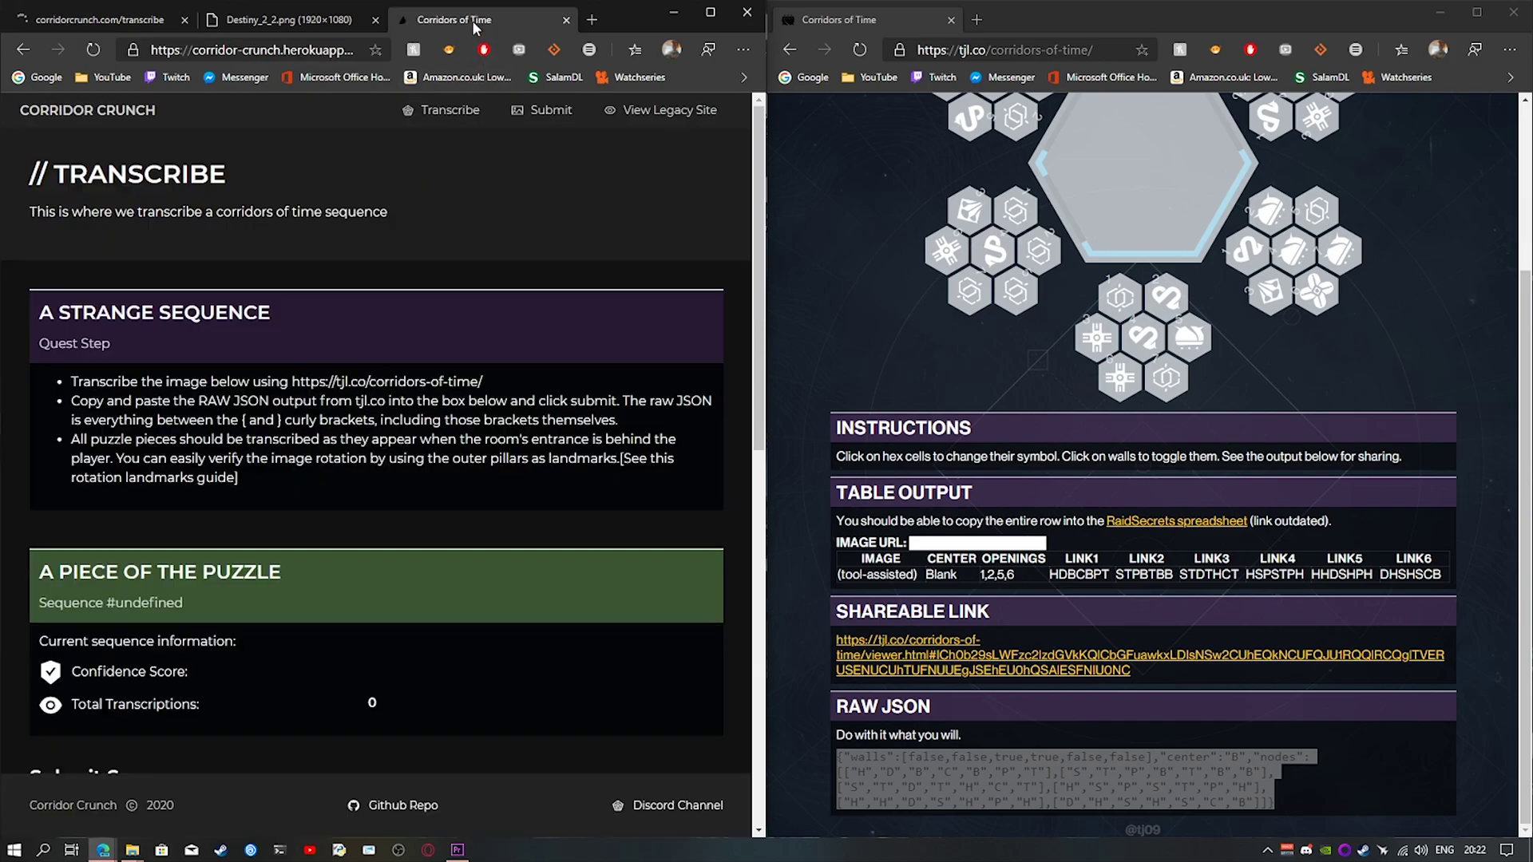
{"action": "scroll", "coordinate": [229, 418], "scroll_direction": "down", "scroll_amount": 5}
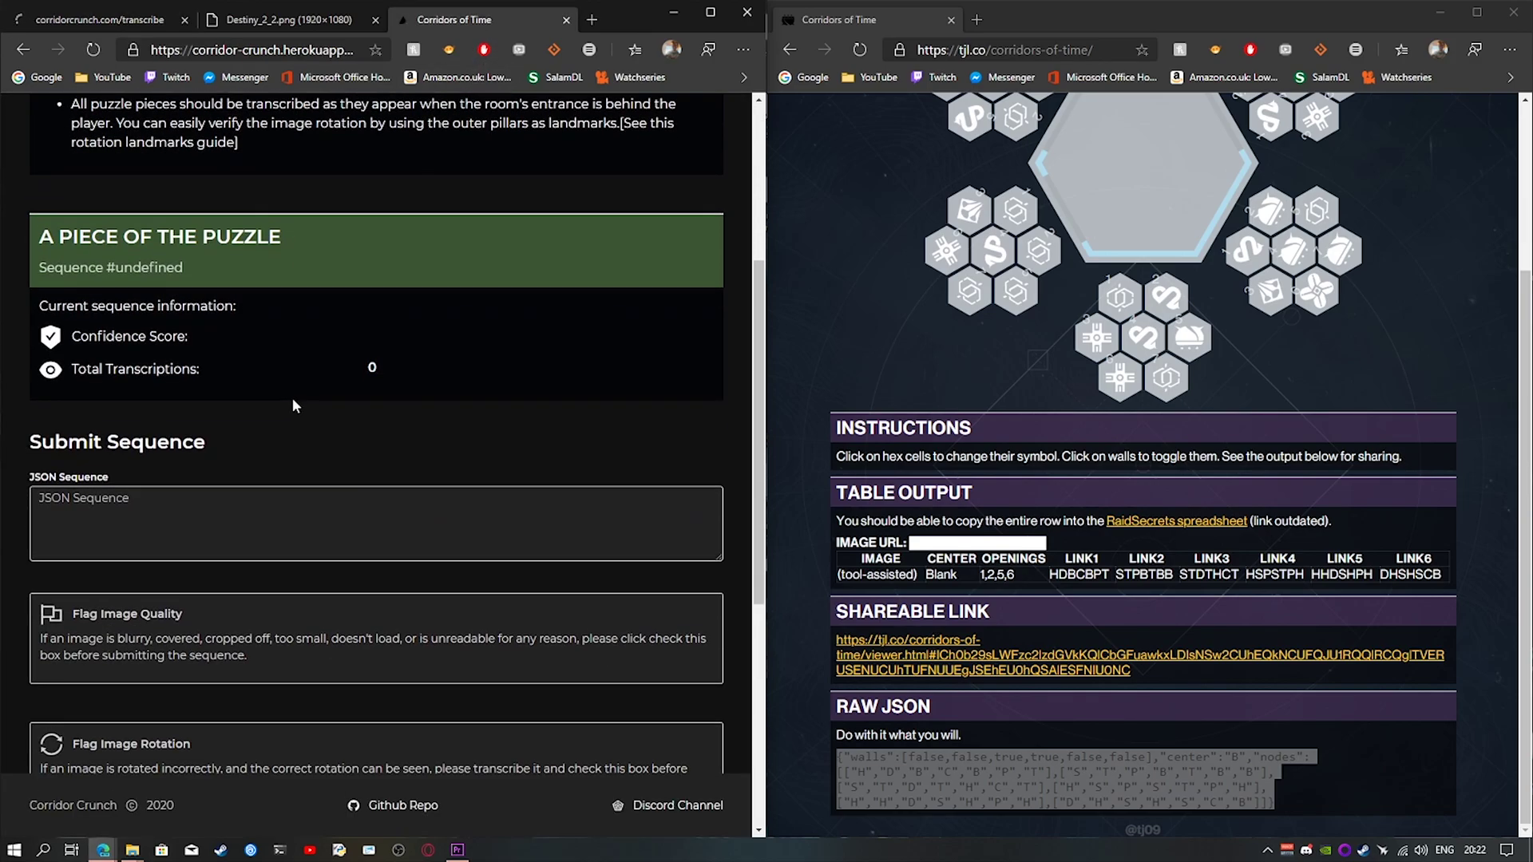
{"action": "left_click", "coordinate": [93, 409]}
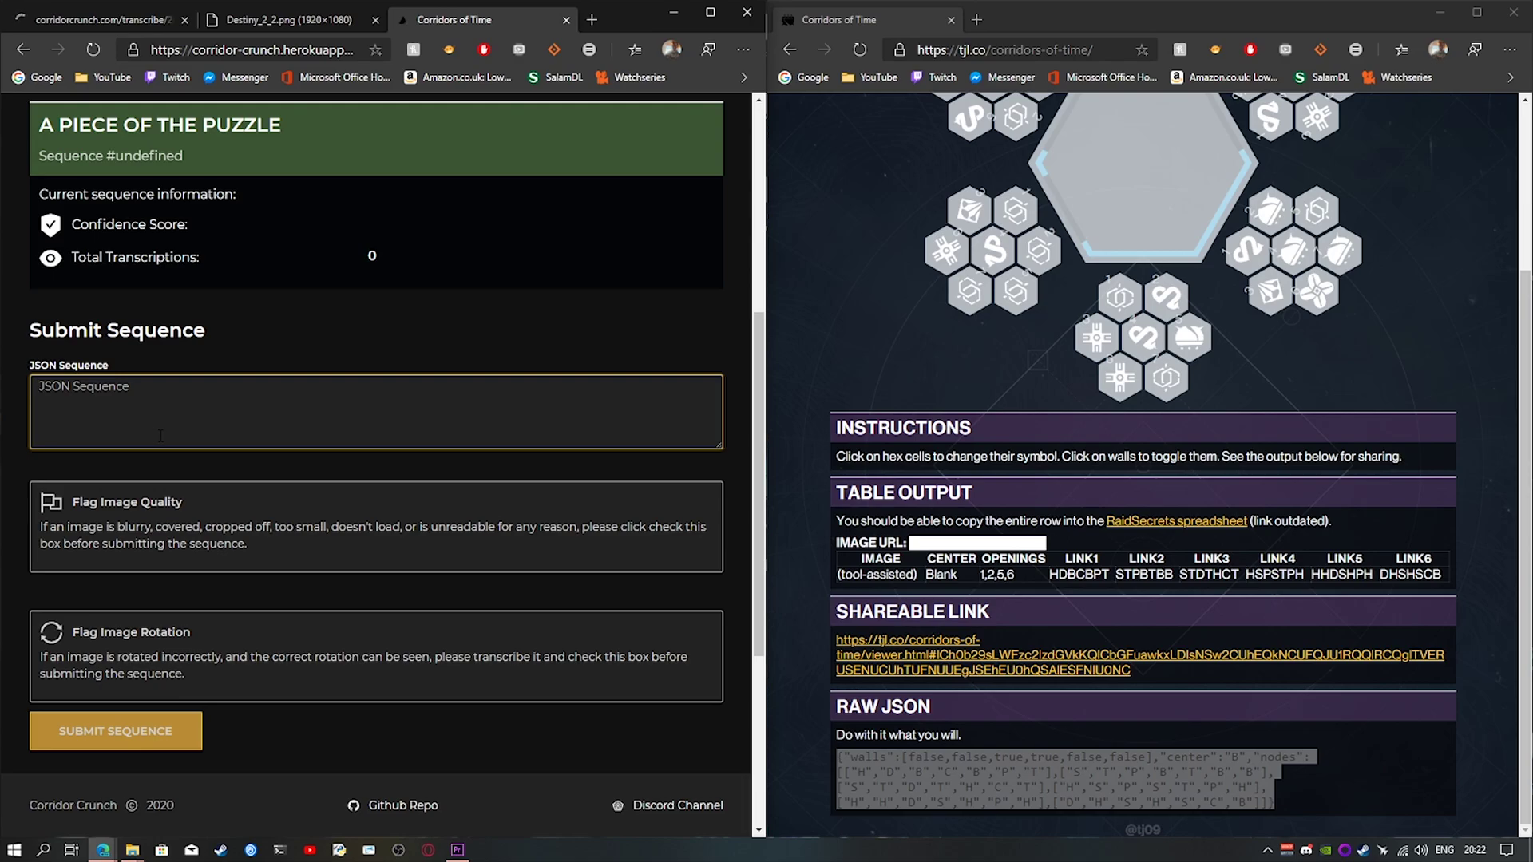
{"action": "right_click", "coordinate": [152, 401]}
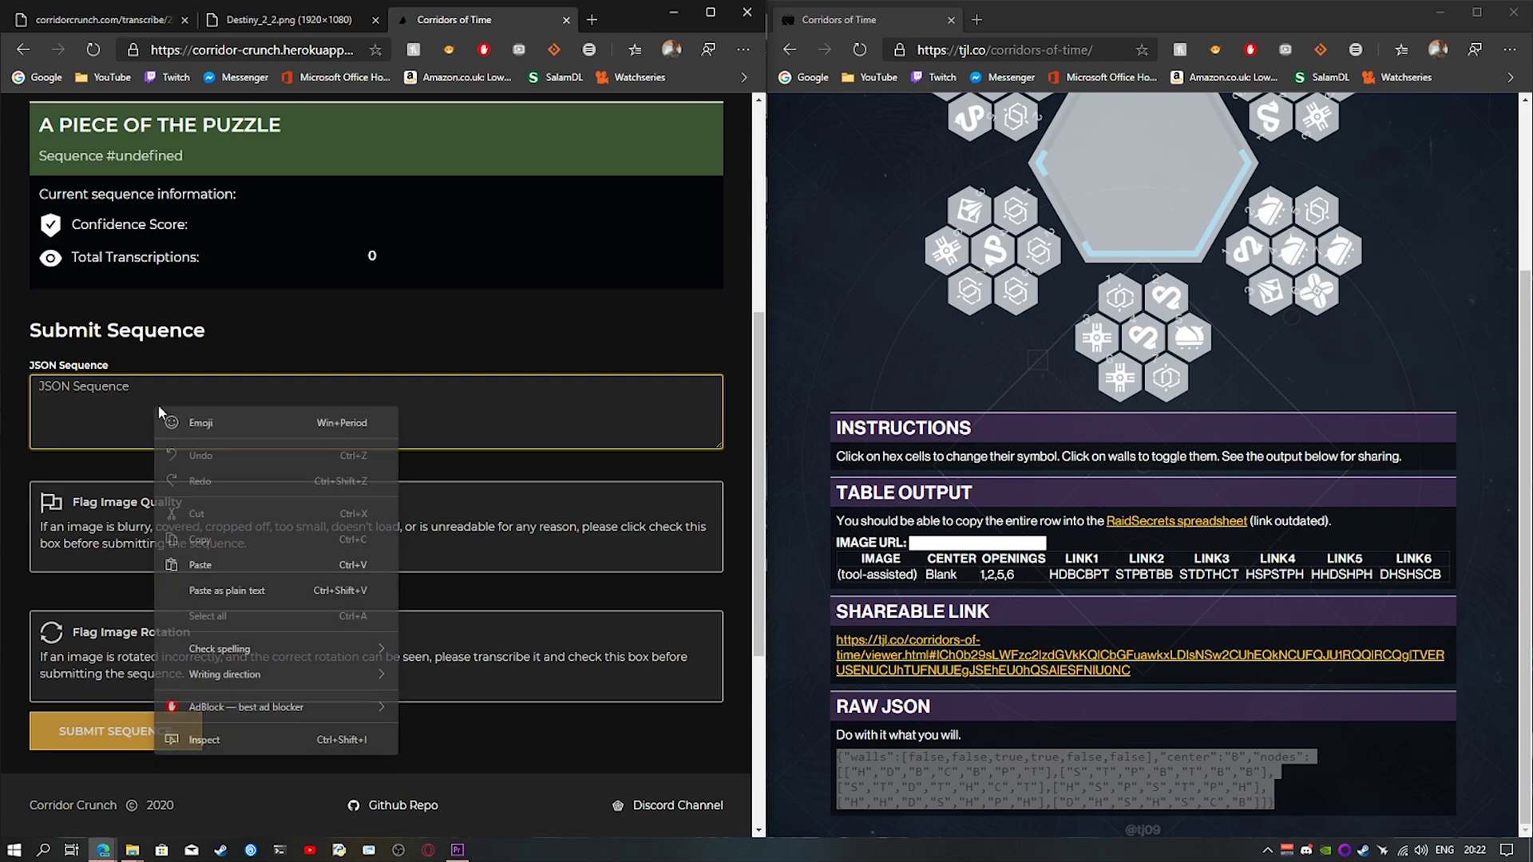
{"action": "left_click", "coordinate": [227, 559]}
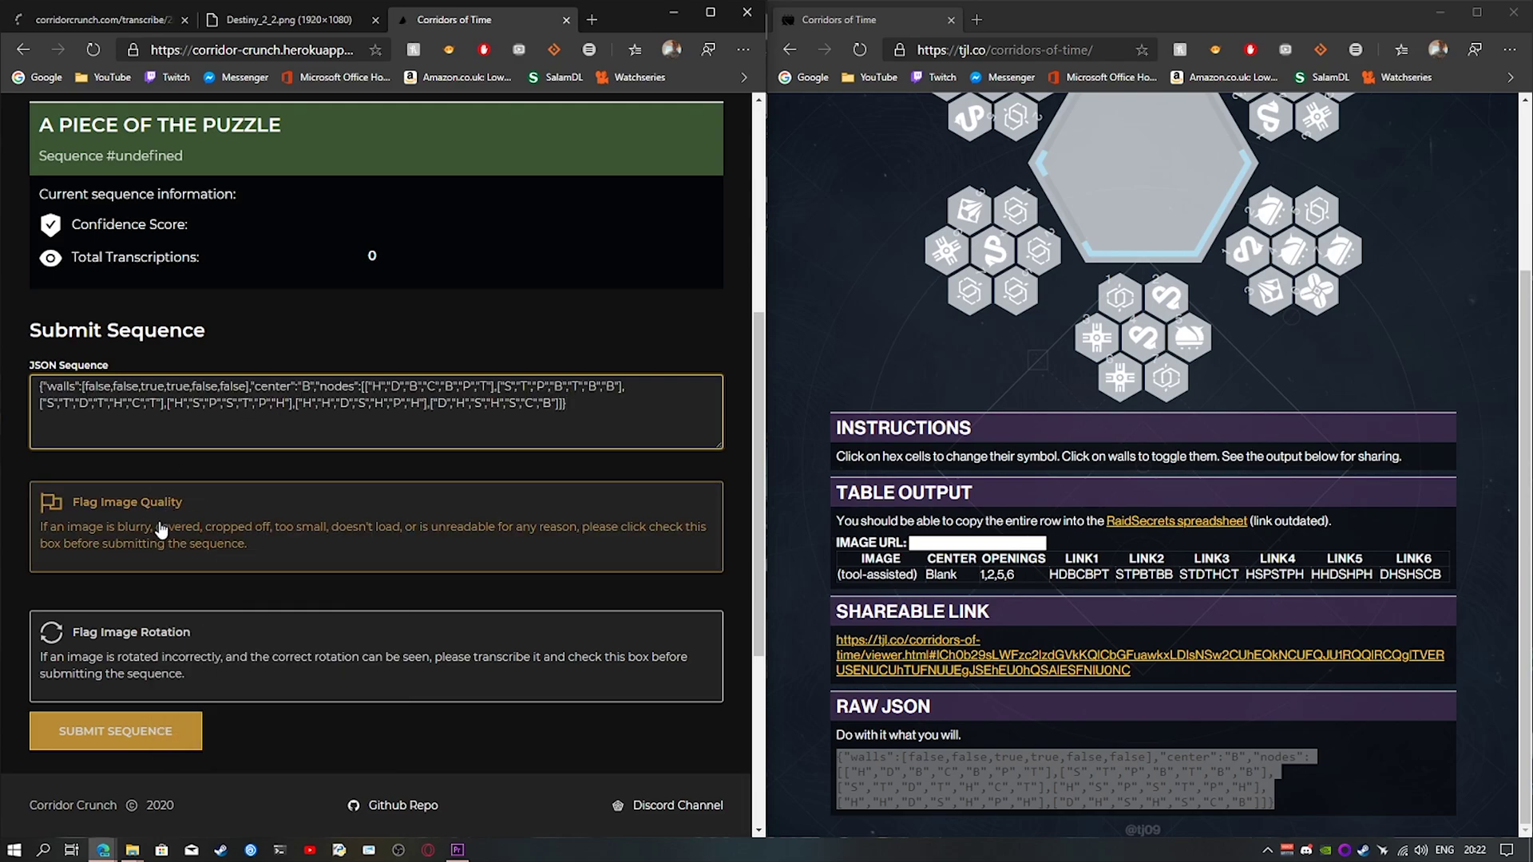
- Try different image inversion strengths and load a new puzzle image with Display New Image
{"action": "scroll", "coordinate": [163, 531], "scroll_direction": "down", "scroll_amount": 4}
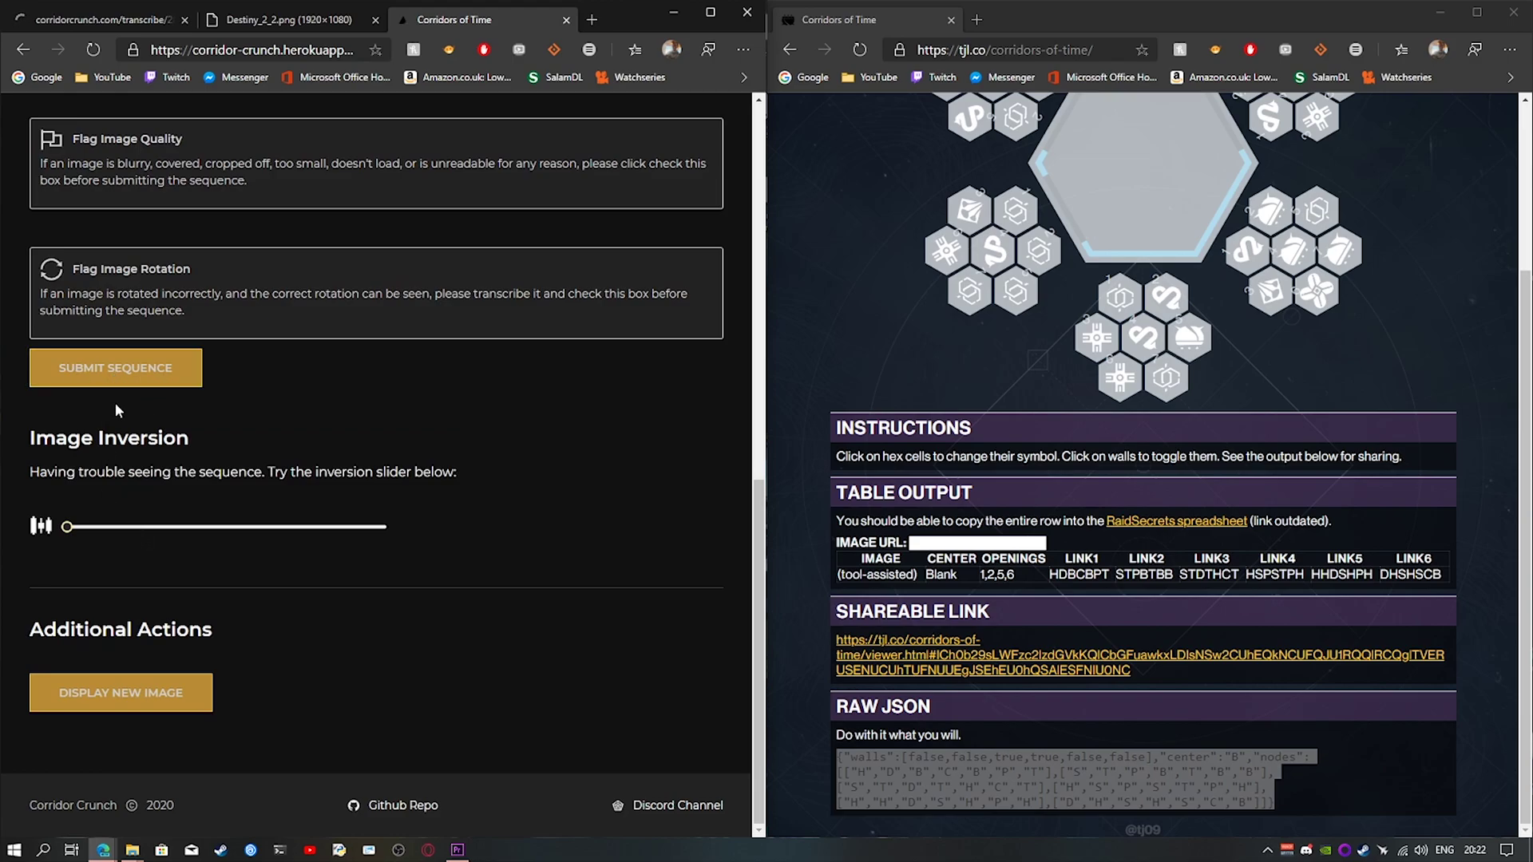
{"action": "scroll", "coordinate": [319, 239], "scroll_direction": "down", "scroll_amount": 5}
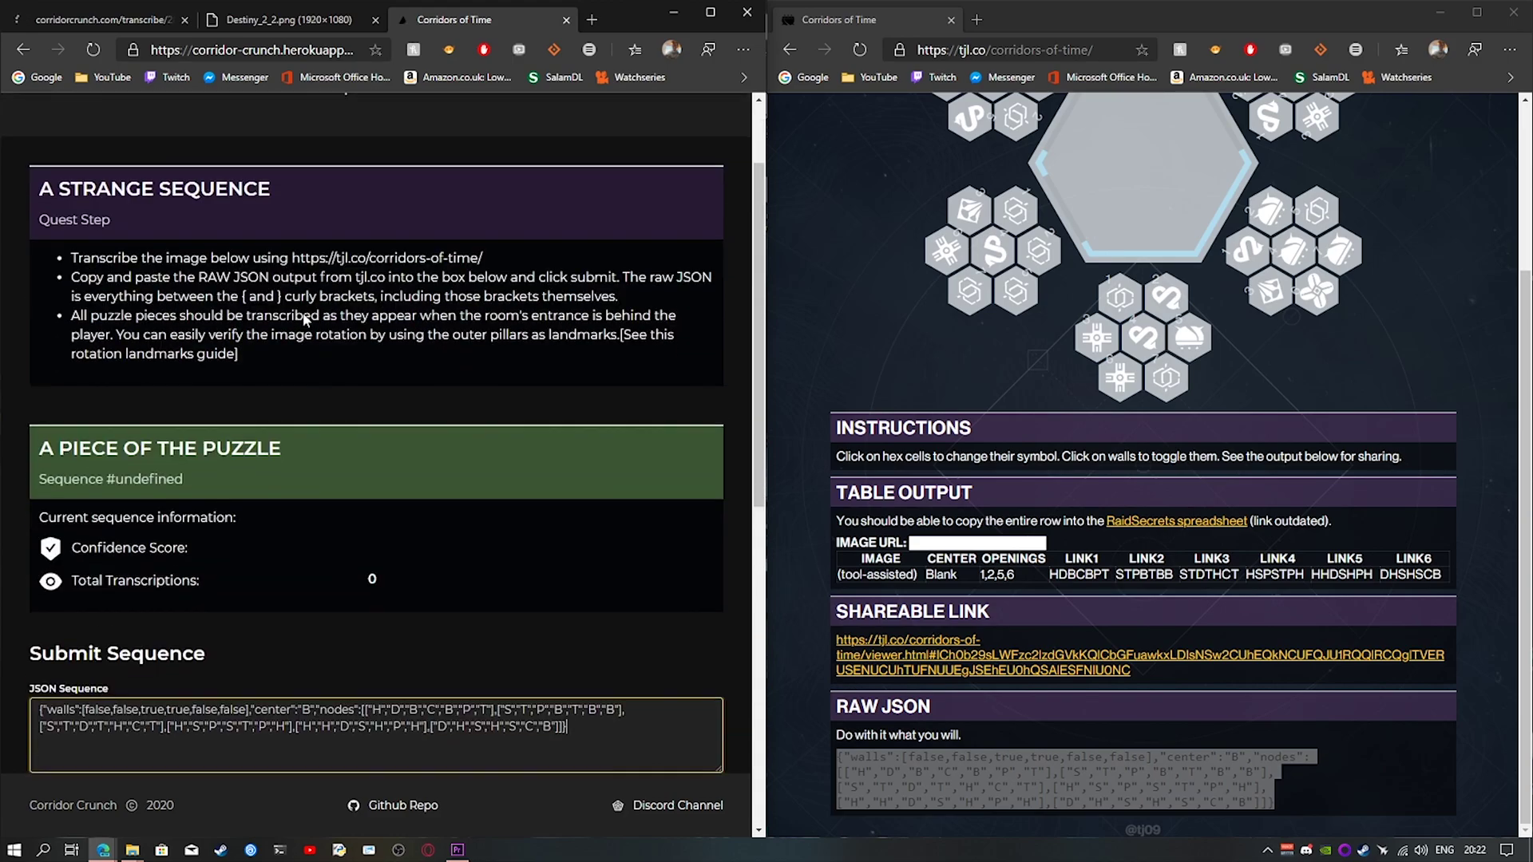
{"action": "scroll", "coordinate": [399, 323], "scroll_direction": "down", "scroll_amount": 4}
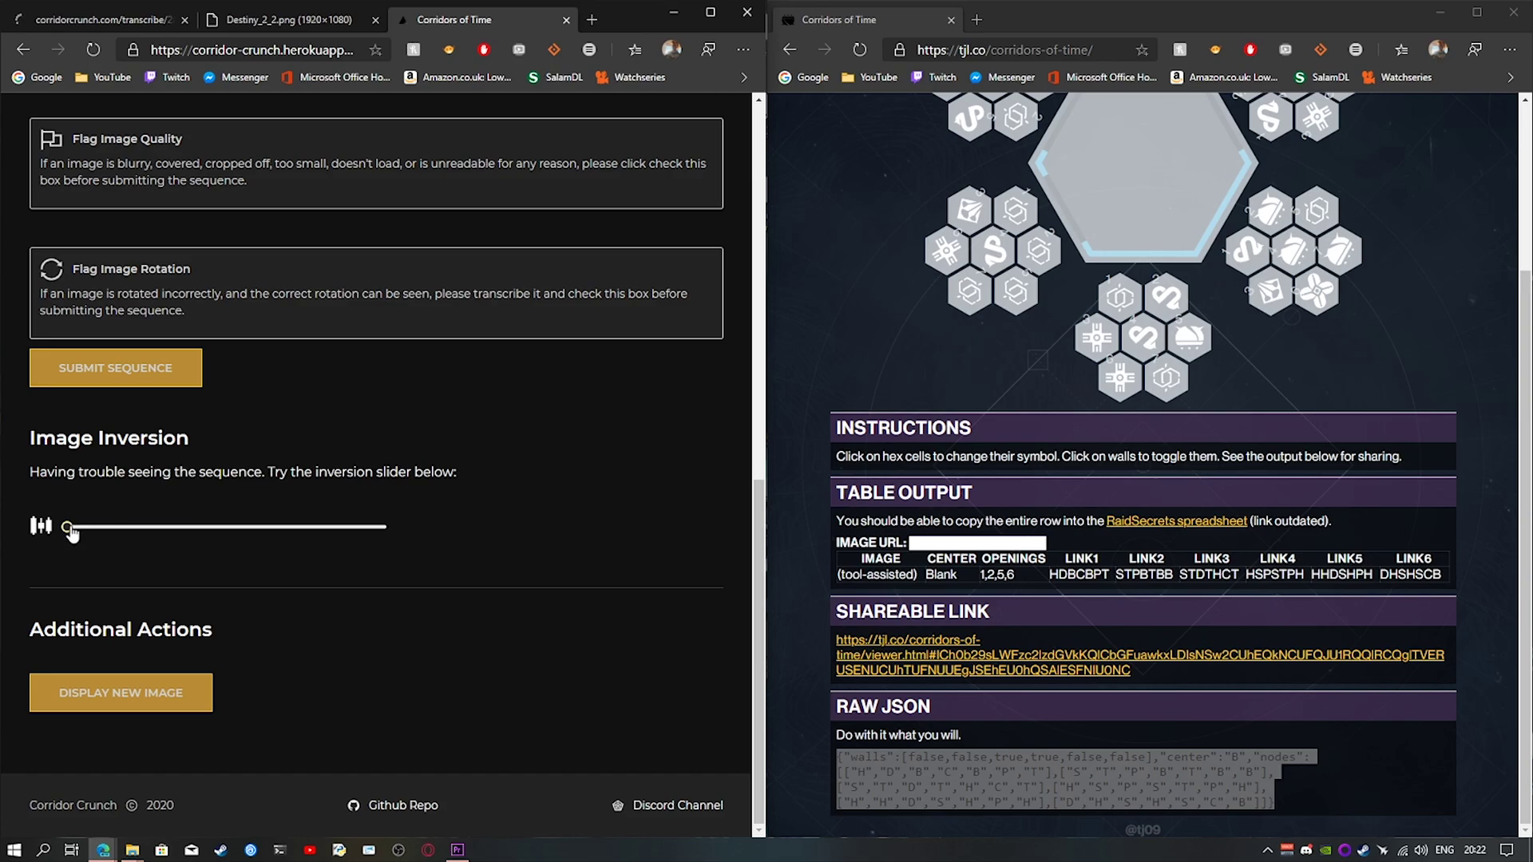
{"action": "left_click_drag", "start_coordinate": [67, 527], "coordinate": [227, 527]}
{"action": "left_click_drag", "start_coordinate": [384, 535], "coordinate": [8, 562]}
{"action": "left_click", "coordinate": [120, 692]}
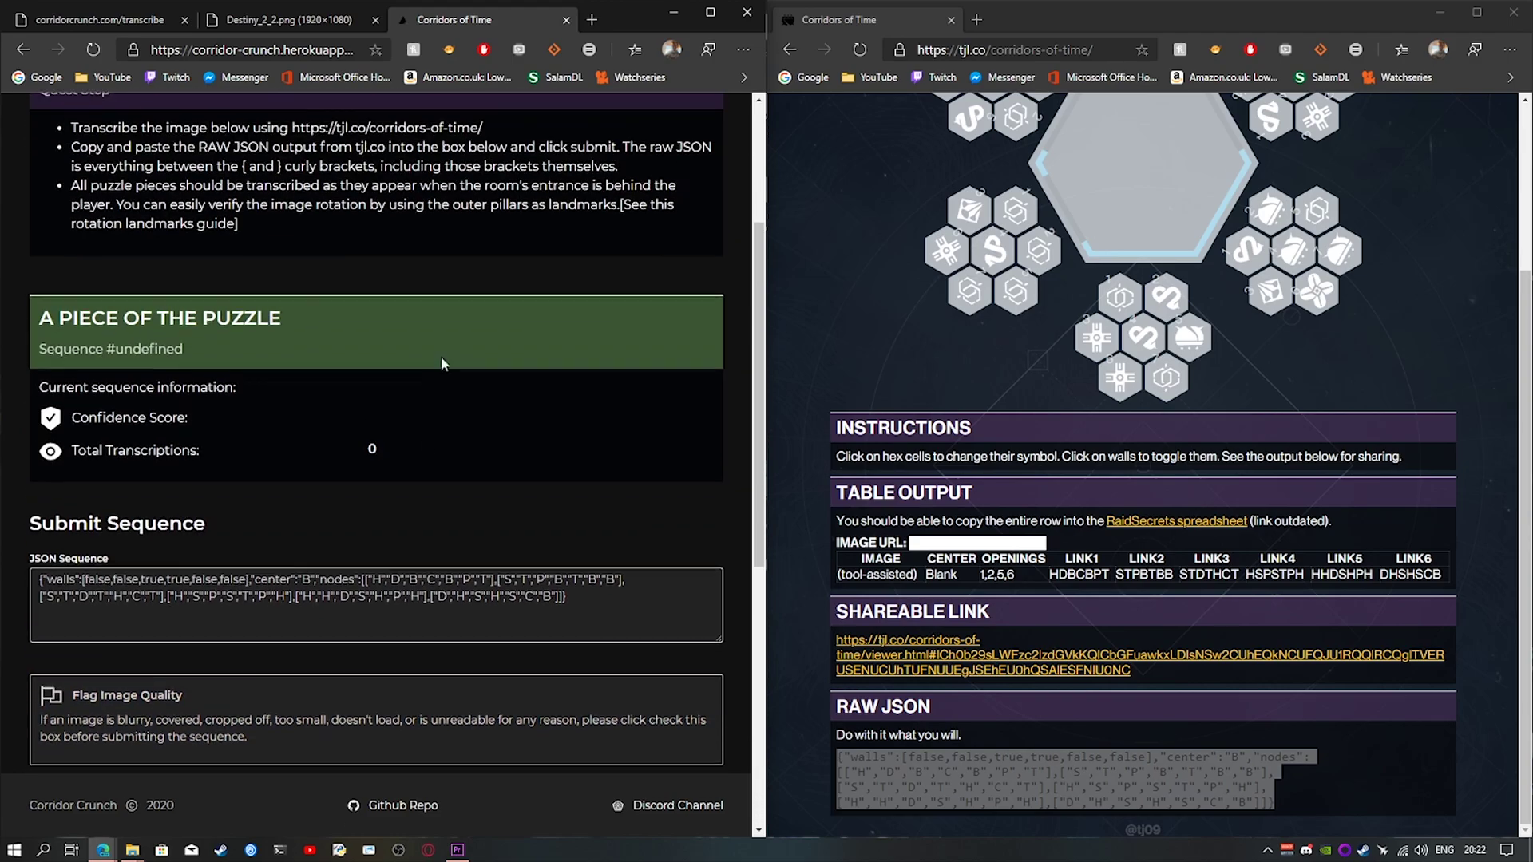
{"action": "left_click", "coordinate": [112, 20]}
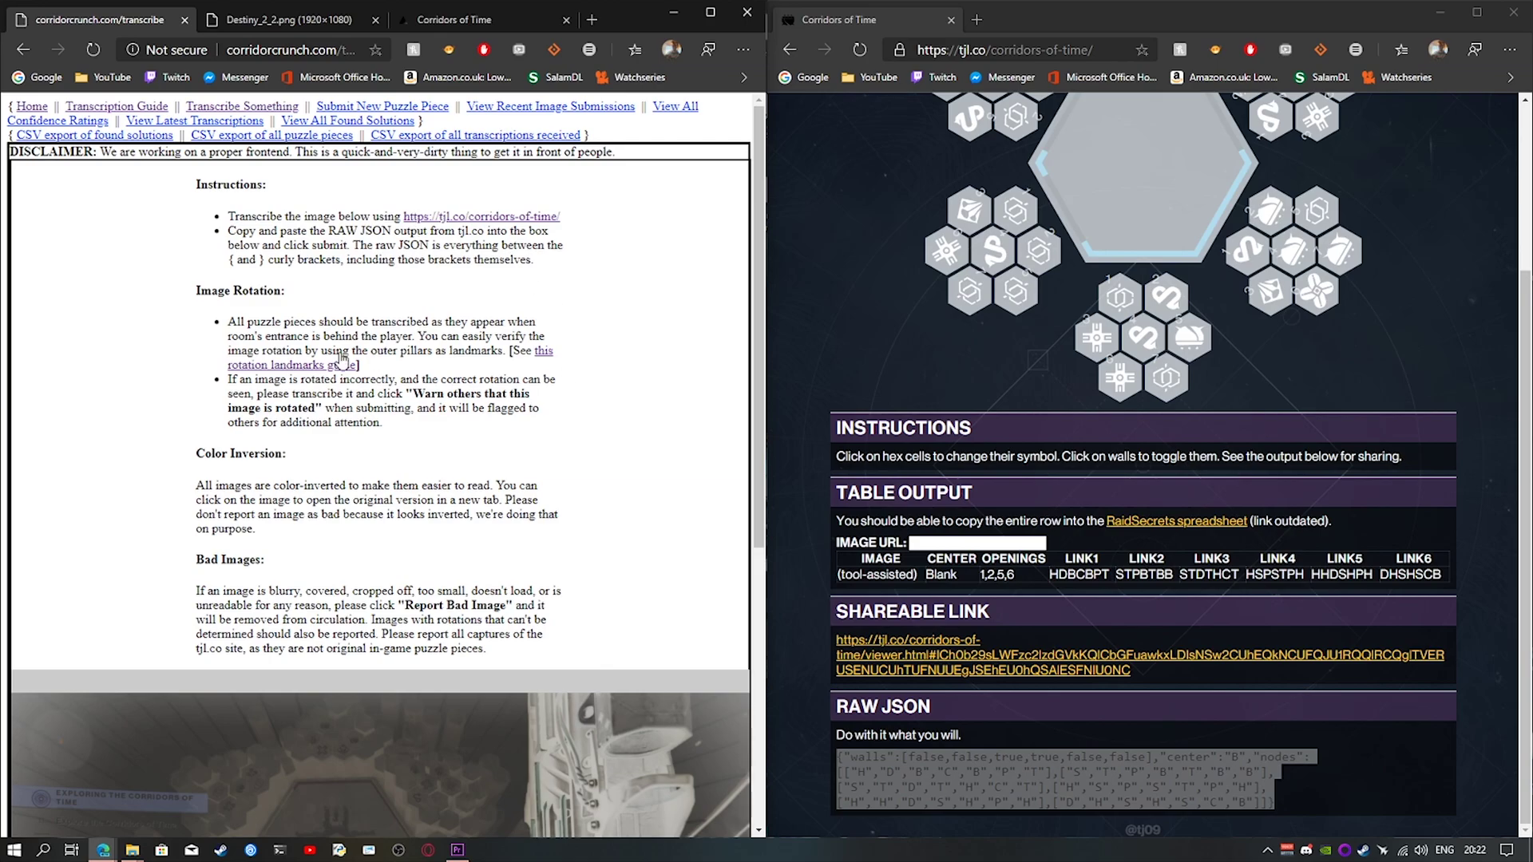
- Scroll down to the fresh puzzle screenshot and the empty Raw JSON box
{"action": "scroll", "coordinate": [387, 351], "scroll_direction": "down", "scroll_amount": 5}
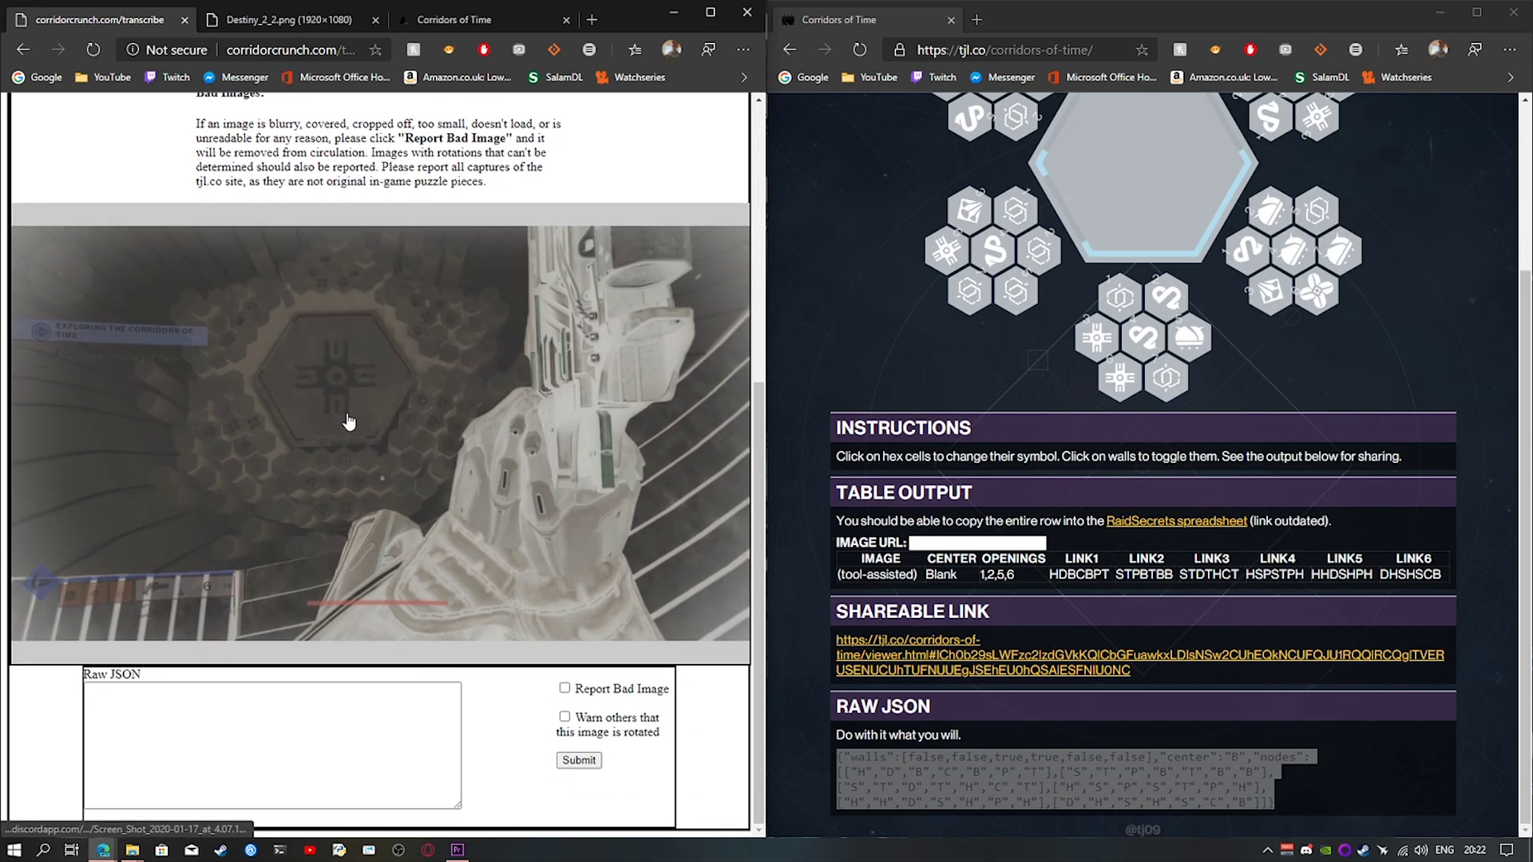